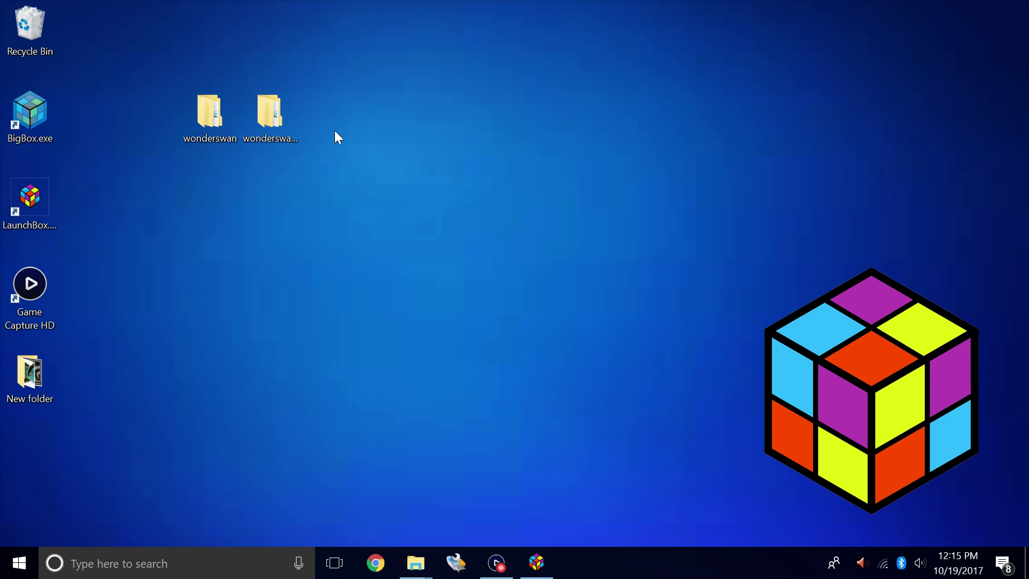
# - Examine the list of zipped games in the desktop's wonderswan folder and minimize its window
pyautogui.doubleClick(207, 122)
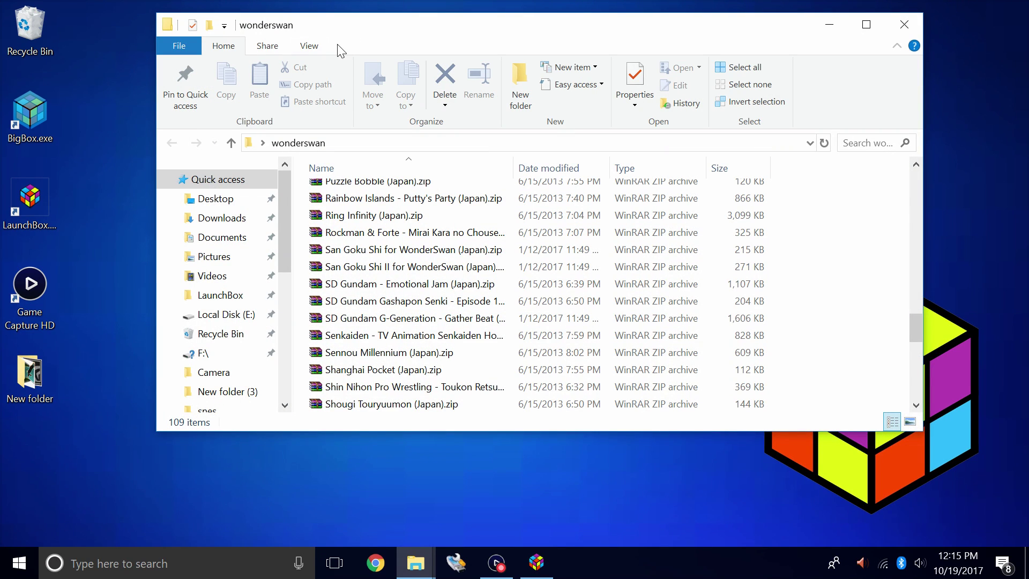
pyautogui.moveTo(339, 51); pyautogui.dragTo(496, 40)
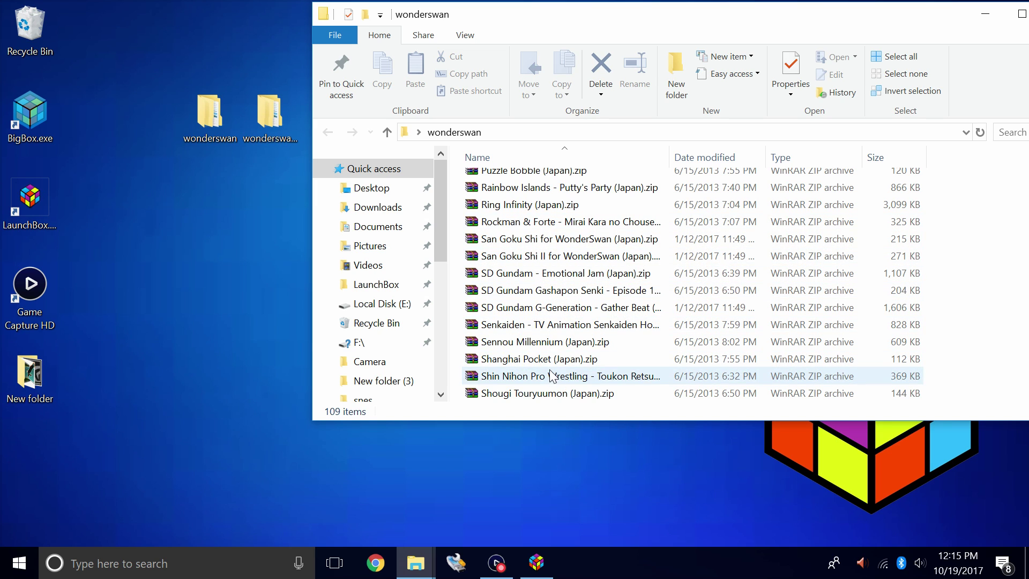
pyautogui.scroll(-10, 552, 375)
pyautogui.click(984, 21)
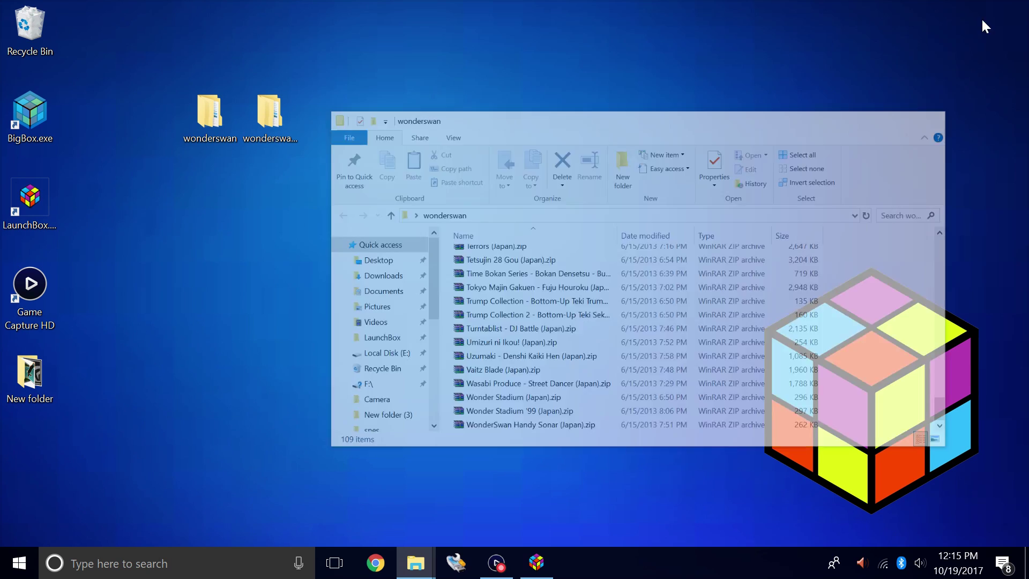
# - Move both WonderSwan game folders from the desktop into LaunchBox's Games folder and minimize the folder window
pyautogui.moveTo(321, 173); pyautogui.dragTo(177, 87)
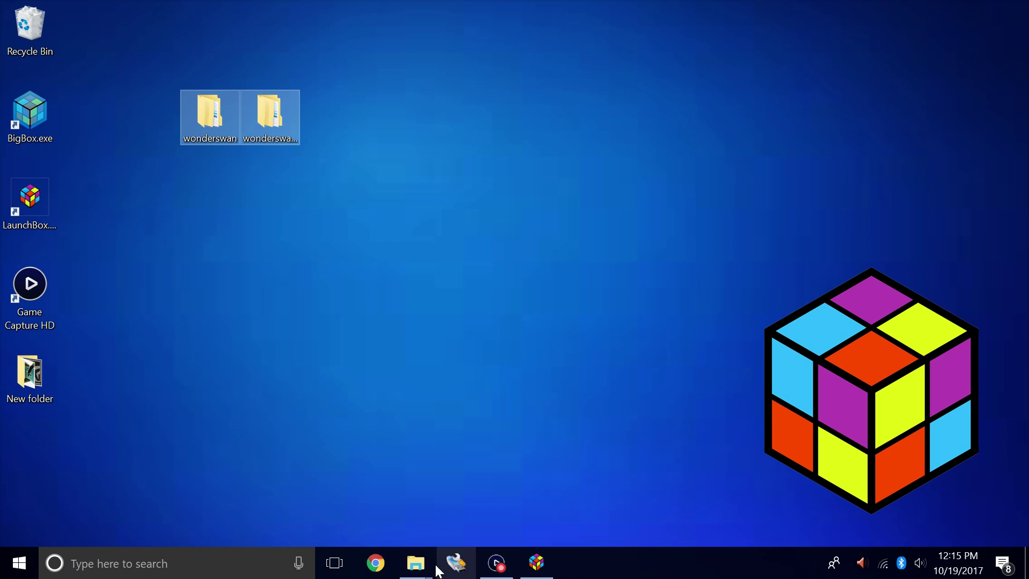
pyautogui.click(418, 564)
pyautogui.click(343, 500)
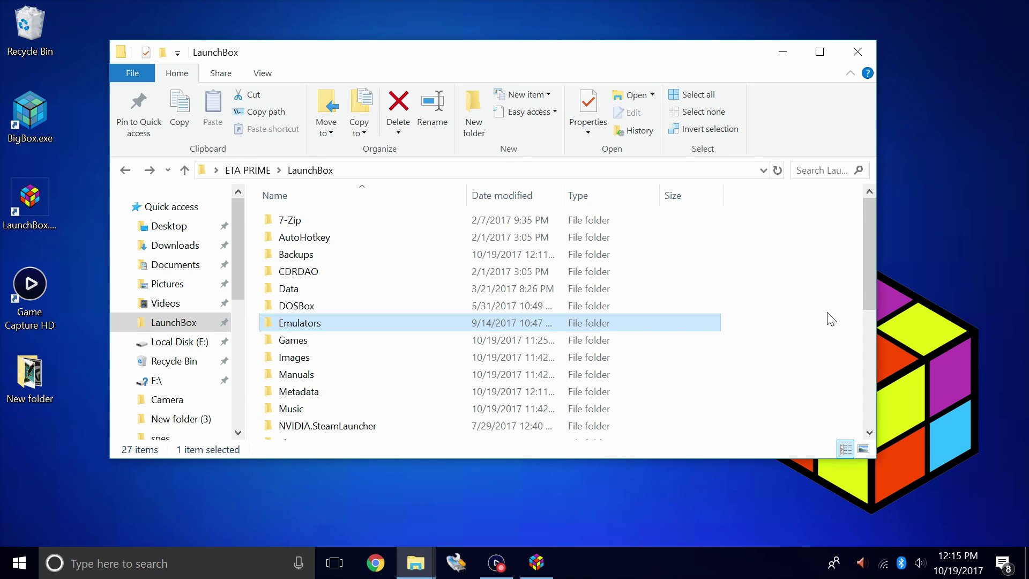
pyautogui.moveTo(633, 53); pyautogui.dragTo(731, 20)
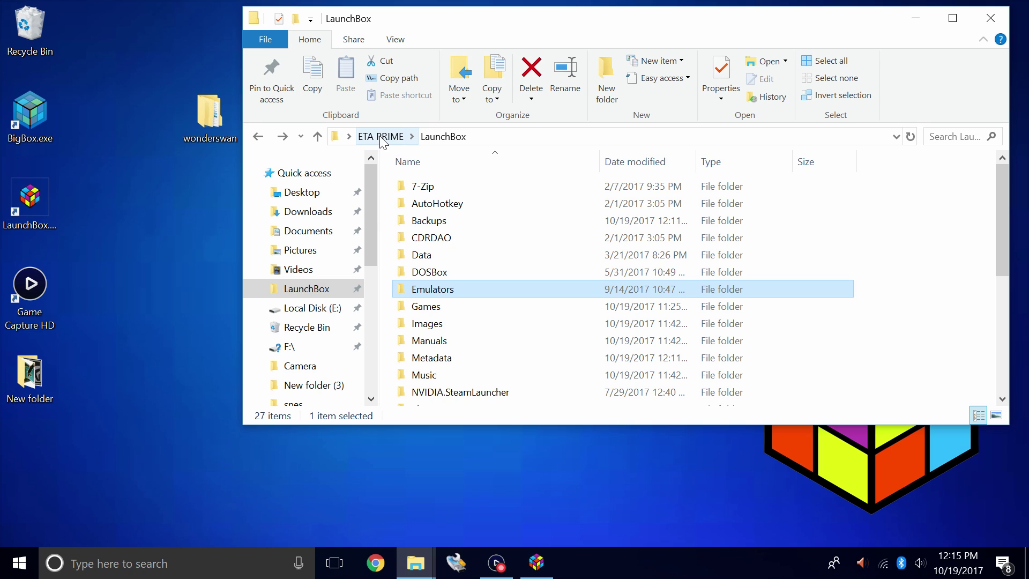
pyautogui.doubleClick(428, 307)
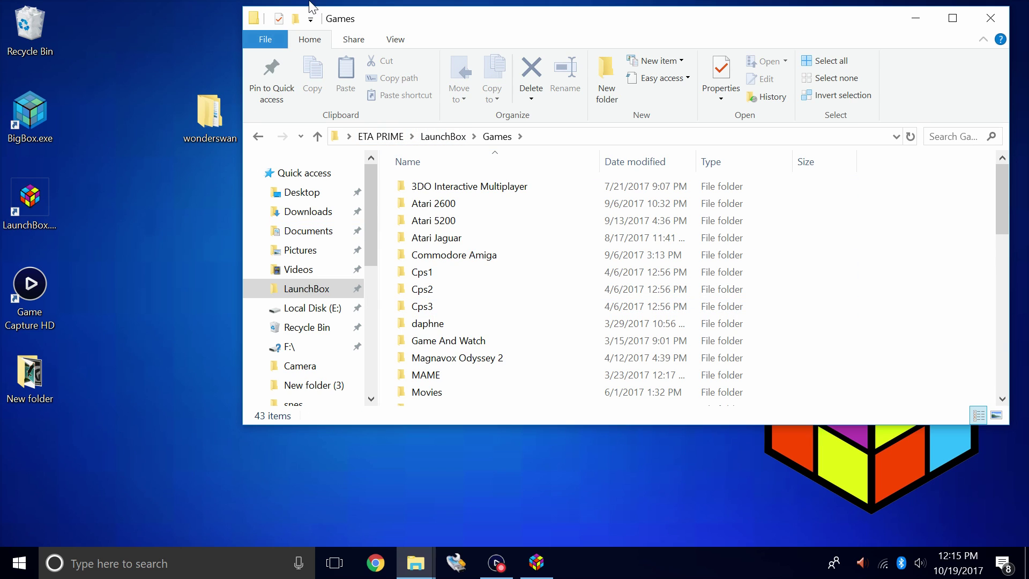
pyautogui.moveTo(383, 19); pyautogui.dragTo(446, 17)
pyautogui.moveTo(276, 177); pyautogui.dragTo(447, 251)
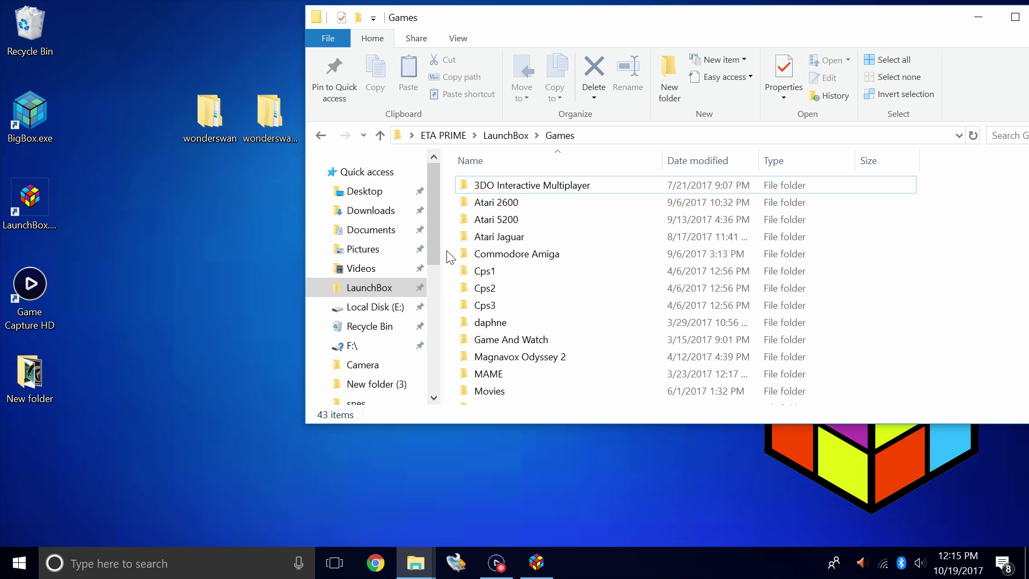
pyautogui.click(978, 17)
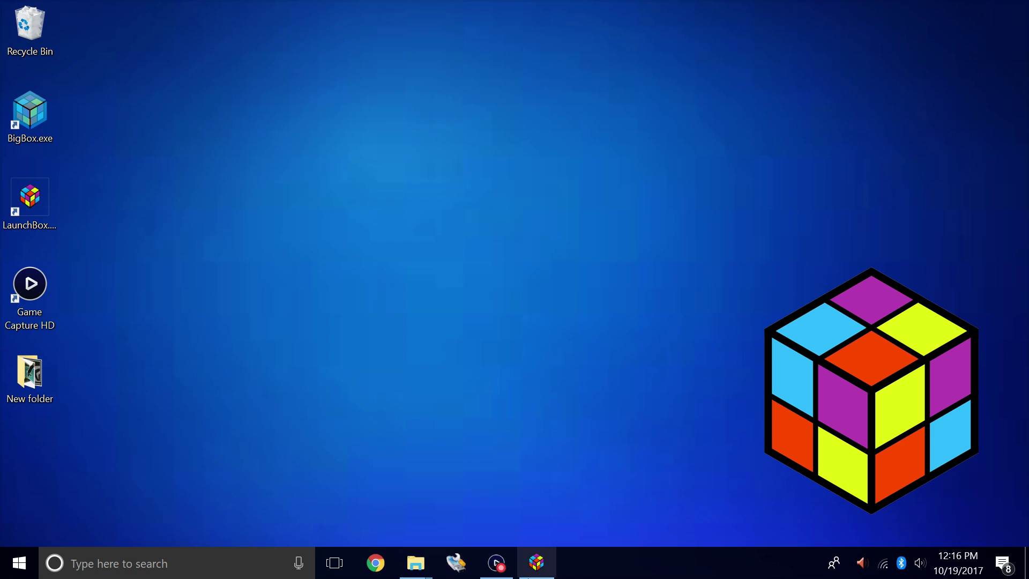
# - Switch to LaunchBox and open RetroArch from the 4 in 1 Row game
pyautogui.click(529, 575)
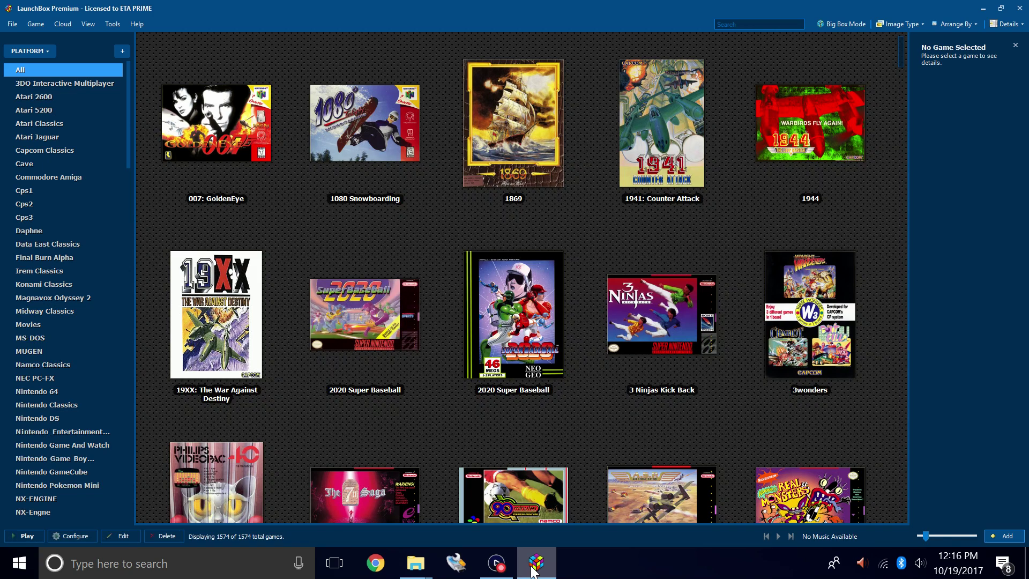
pyautogui.moveTo(416, 563)
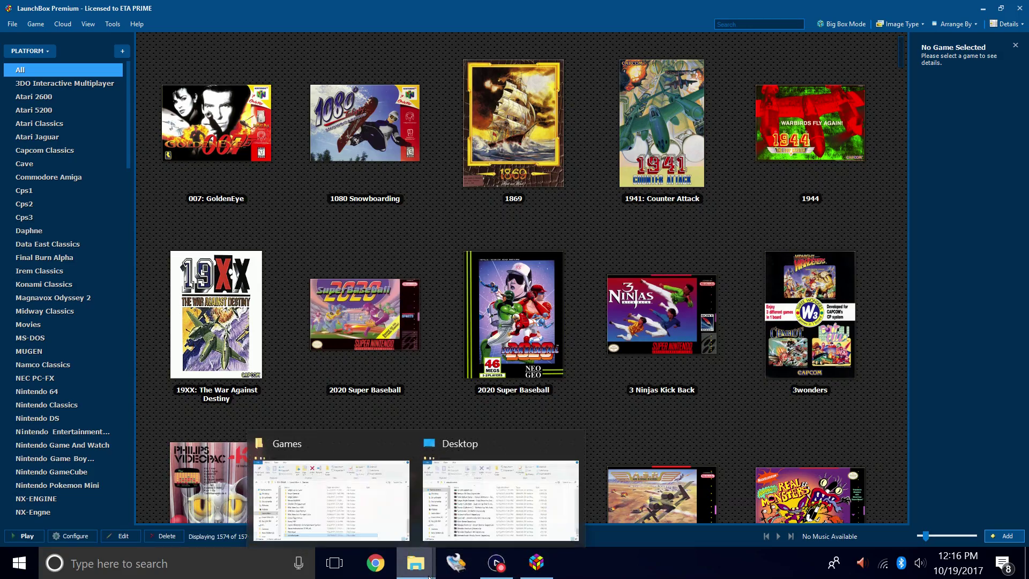
pyautogui.click(294, 502)
pyautogui.click(246, 16)
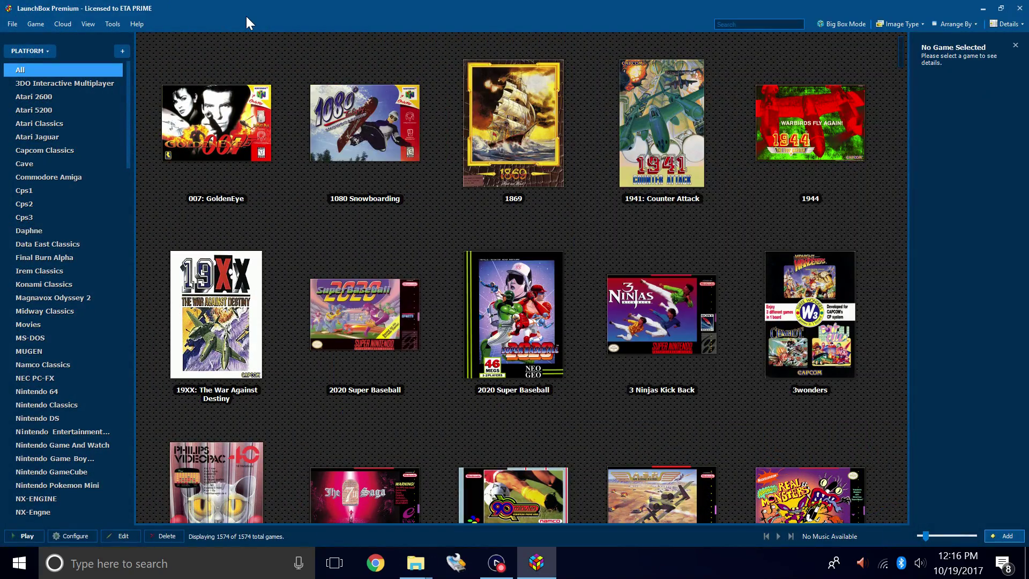
pyautogui.scroll(-5, 375, 434)
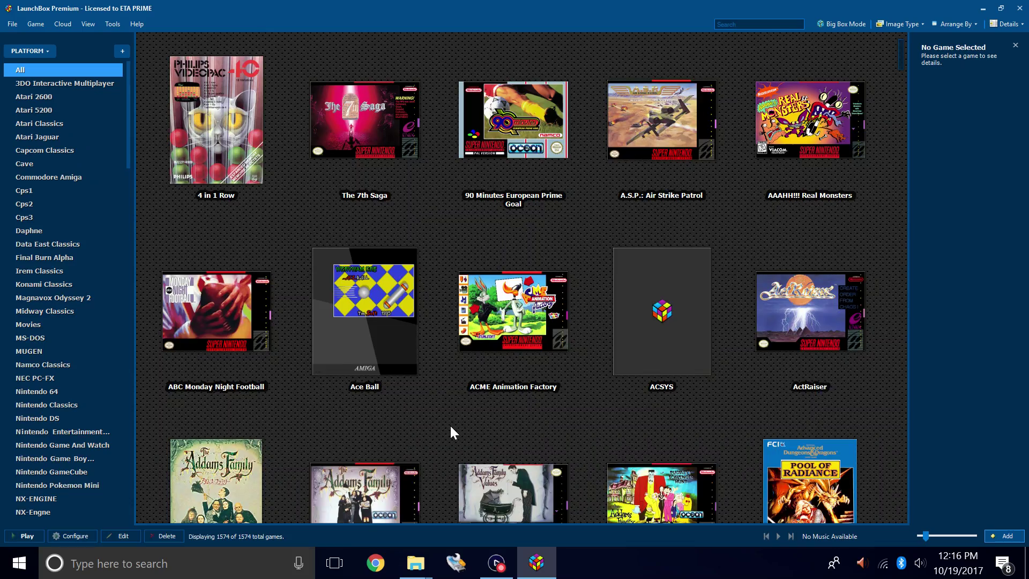
pyautogui.scroll(-3, 451, 426)
pyautogui.scroll(4, 243, 293)
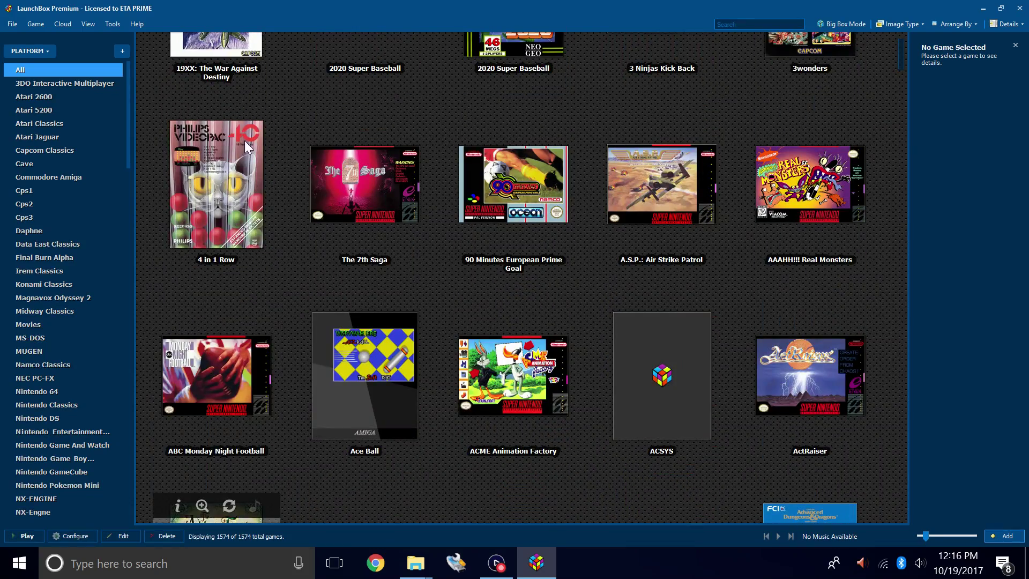
pyautogui.rightClick(219, 186)
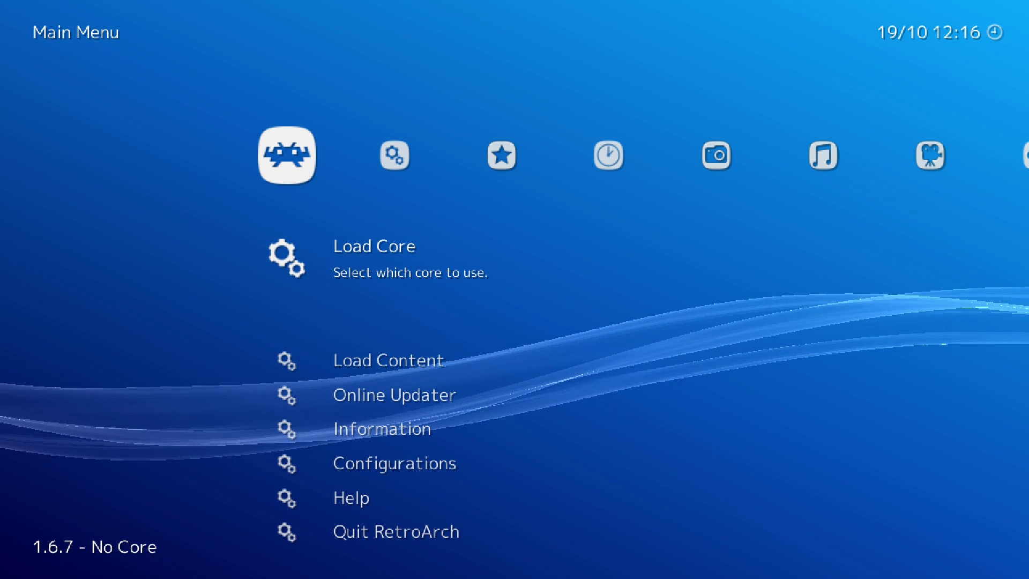
# - Open the Core Updater within RetroArch's Online Updater
pyautogui.press('Down')
pyautogui.press('Down')
pyautogui.press('Return')
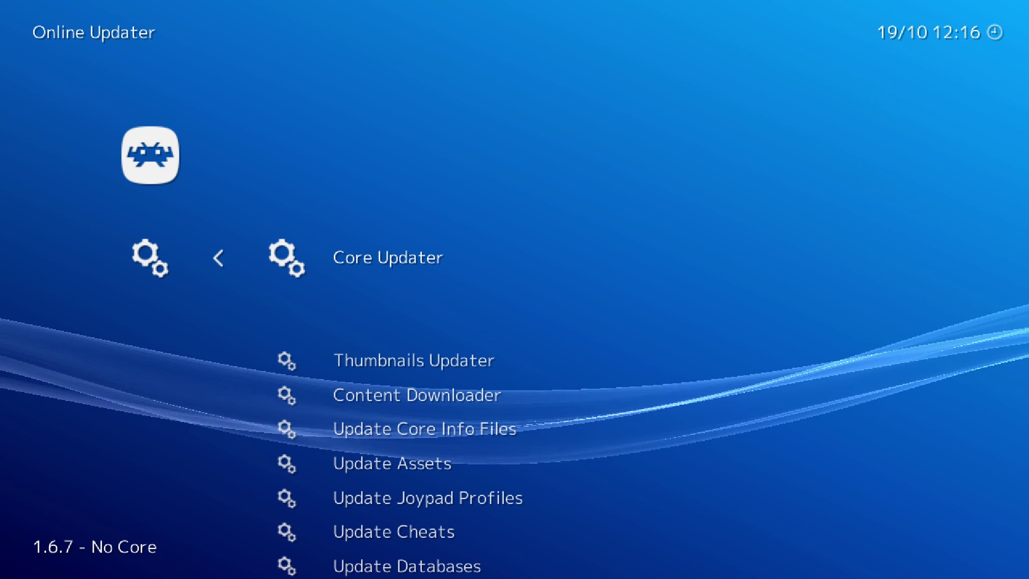
pyautogui.press('Return')
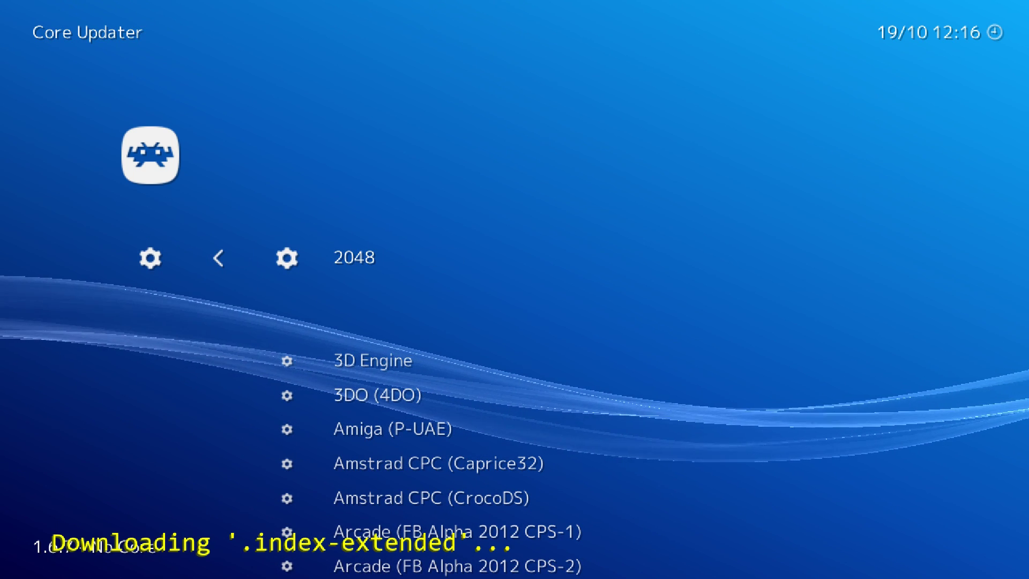
# - Download the WonderSwan/Color (Beetle Cygne) core
pyautogui.press('Down')
pyautogui.press('Down')
pyautogui.press('Down')
pyautogui.press('Down')
pyautogui.press('Down')
pyautogui.press('Down')
pyautogui.press('Down')
pyautogui.press('Down')
pyautogui.press('Down')
pyautogui.press('Down')
pyautogui.press('Down')
pyautogui.press('Down')
pyautogui.press('Down')
pyautogui.press('Down')
pyautogui.press('Down')
pyautogui.press('Down')
pyautogui.press('Down')
pyautogui.press('Down')
pyautogui.press('Down')
pyautogui.press('Down')
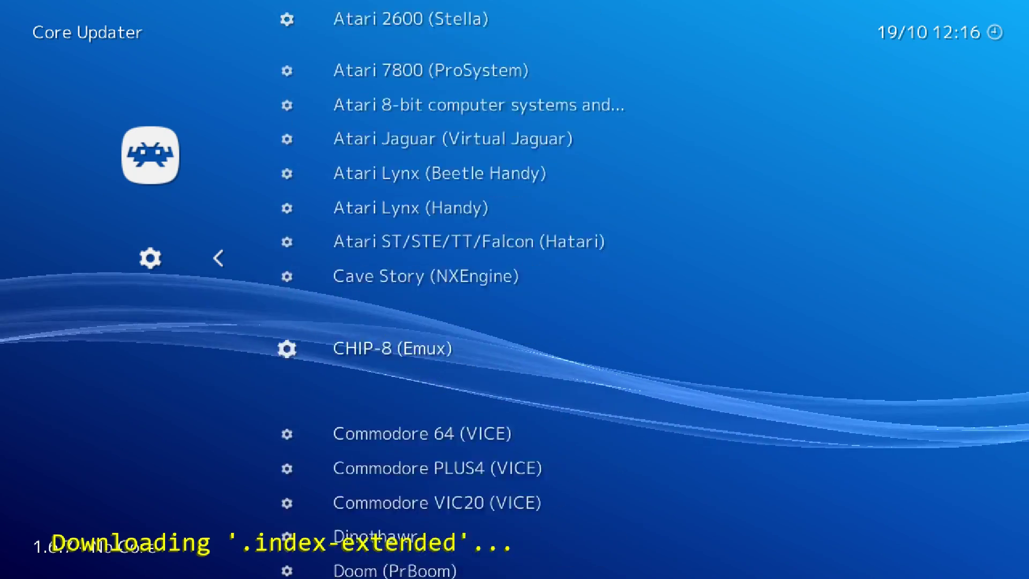
pyautogui.press('Down')
pyautogui.press('Down')
pyautogui.press('Down')
pyautogui.press('Down')
pyautogui.press('Down')
pyautogui.press('Down')
pyautogui.press('Down')
pyautogui.press('Down')
pyautogui.press('Down')
pyautogui.press('Down')
pyautogui.press('Down')
pyautogui.press('Down')
pyautogui.press('Down')
pyautogui.press('Down')
pyautogui.press('Down')
pyautogui.press('Down')
pyautogui.press('Down')
pyautogui.press('Down')
pyautogui.press('Down')
pyautogui.press('Down')
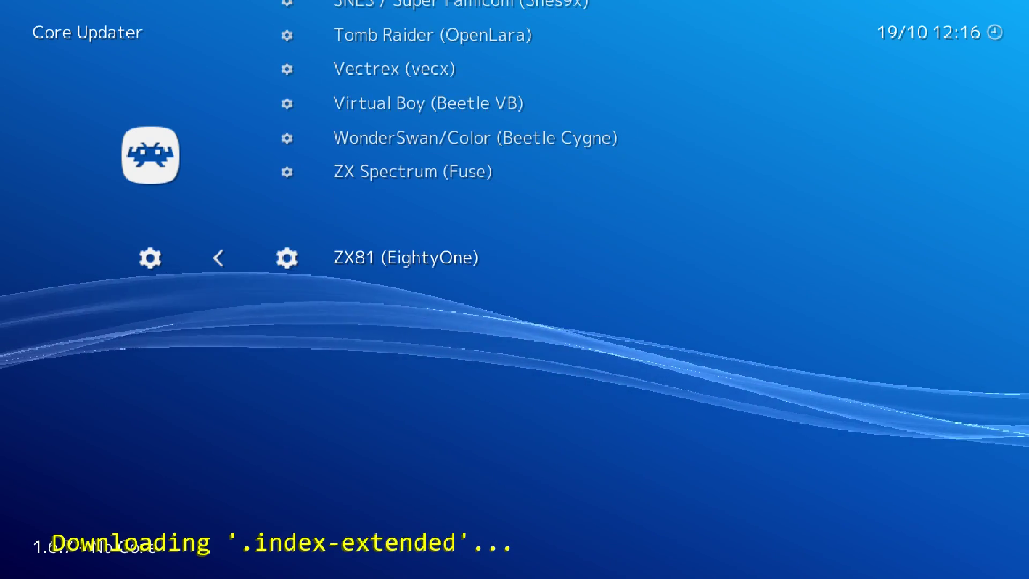
pyautogui.press('Up')
pyautogui.press('Up')
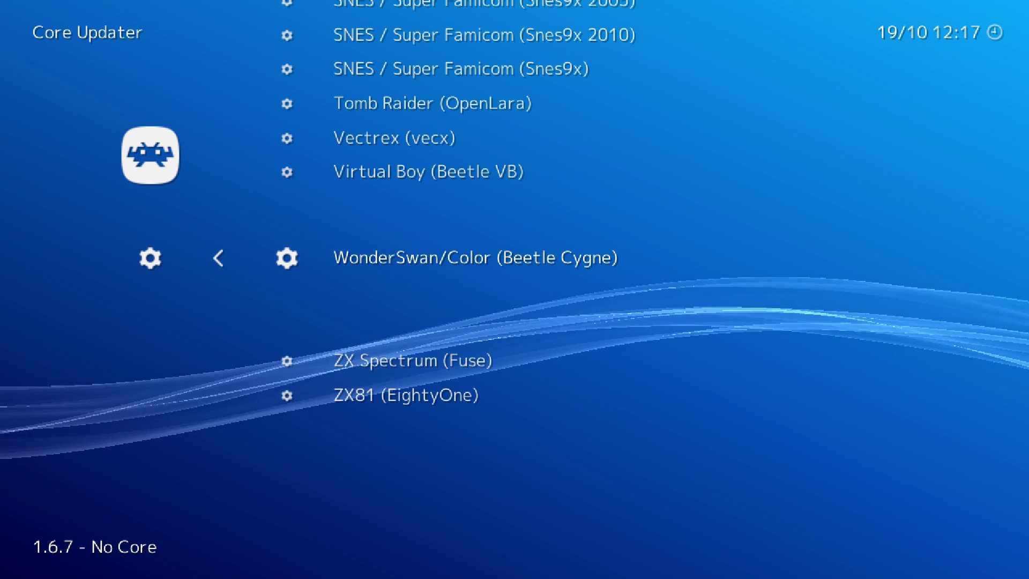
pyautogui.press('Return')
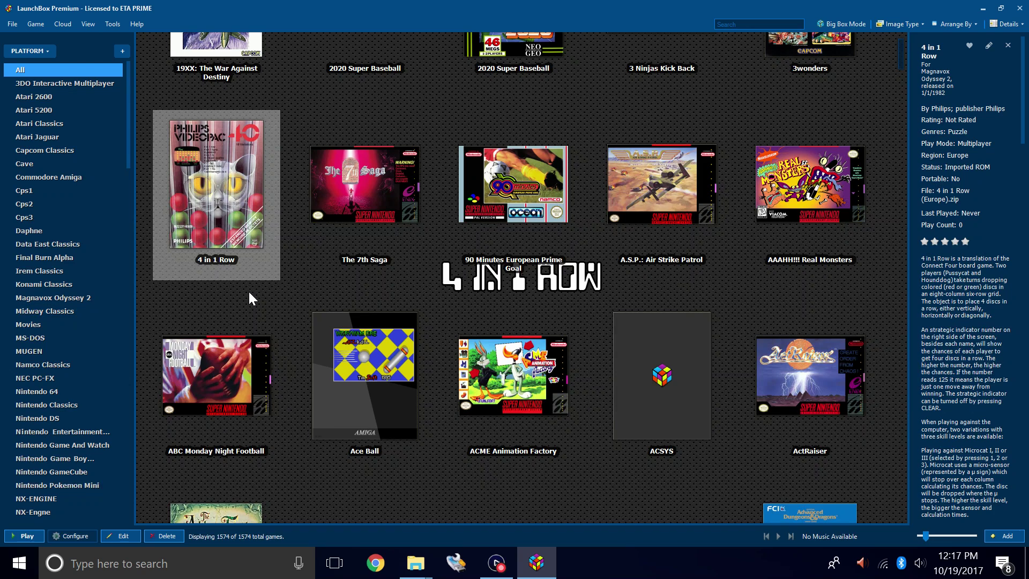
# - Open the Retroarch emulator in LaunchBox for editing and show its associated platforms
pyautogui.click(111, 24)
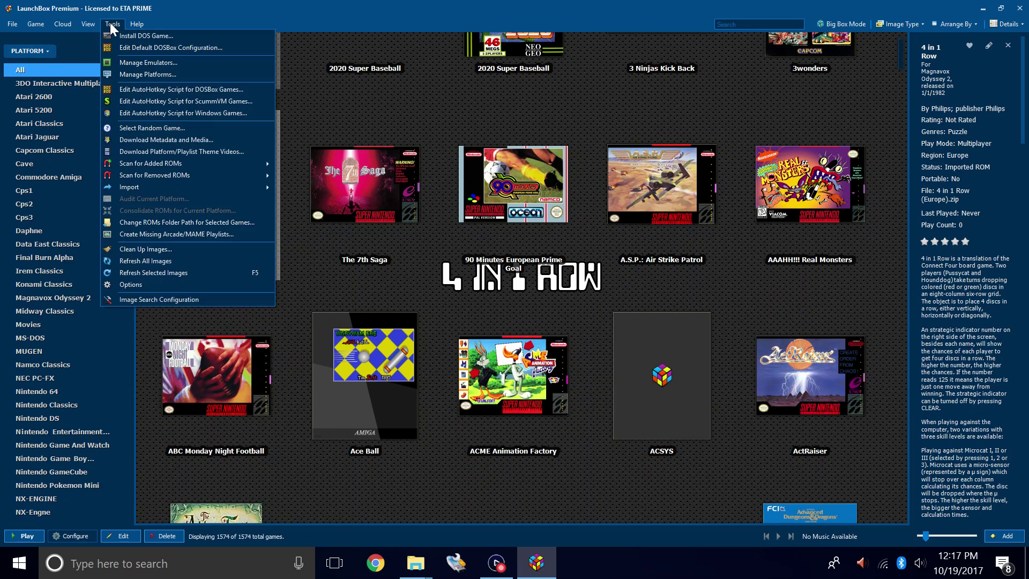
pyautogui.click(142, 63)
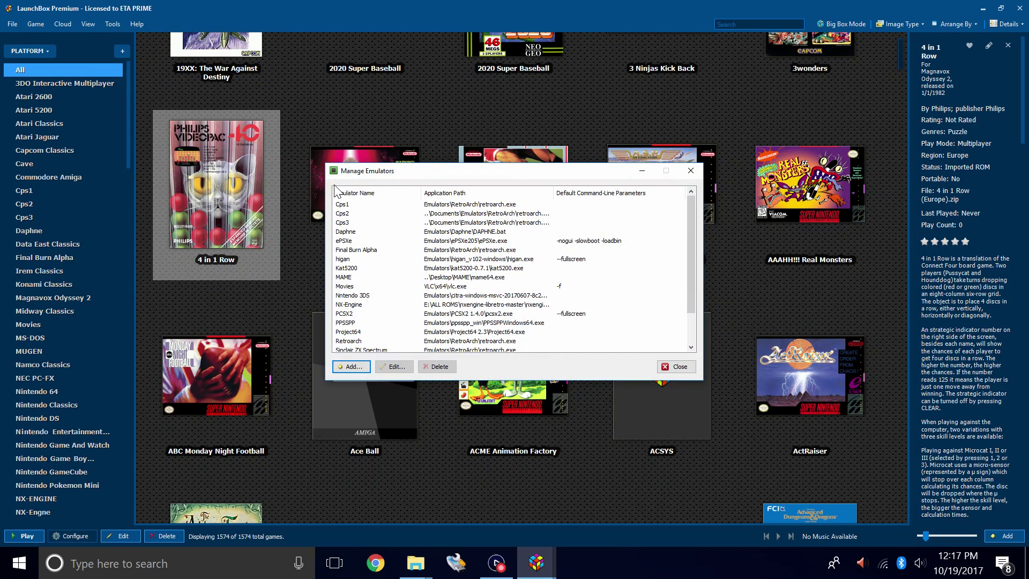
pyautogui.click(356, 341)
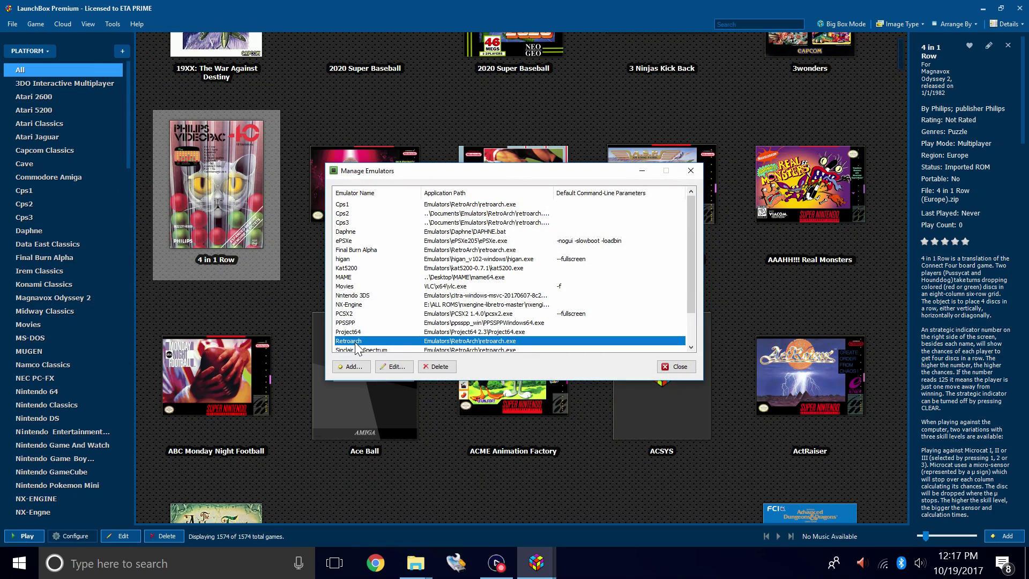
pyautogui.doubleClick(355, 343)
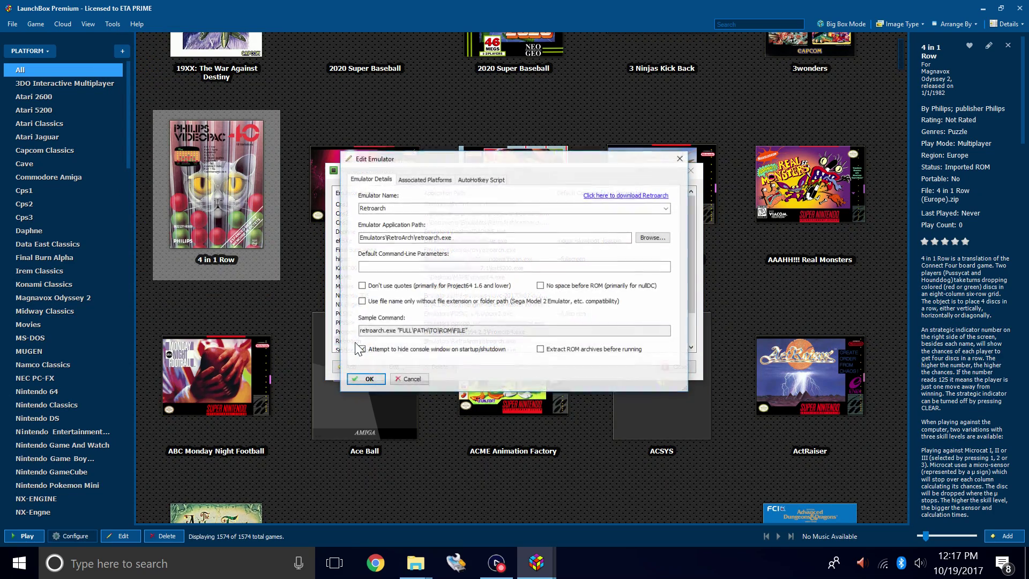
pyautogui.click(436, 181)
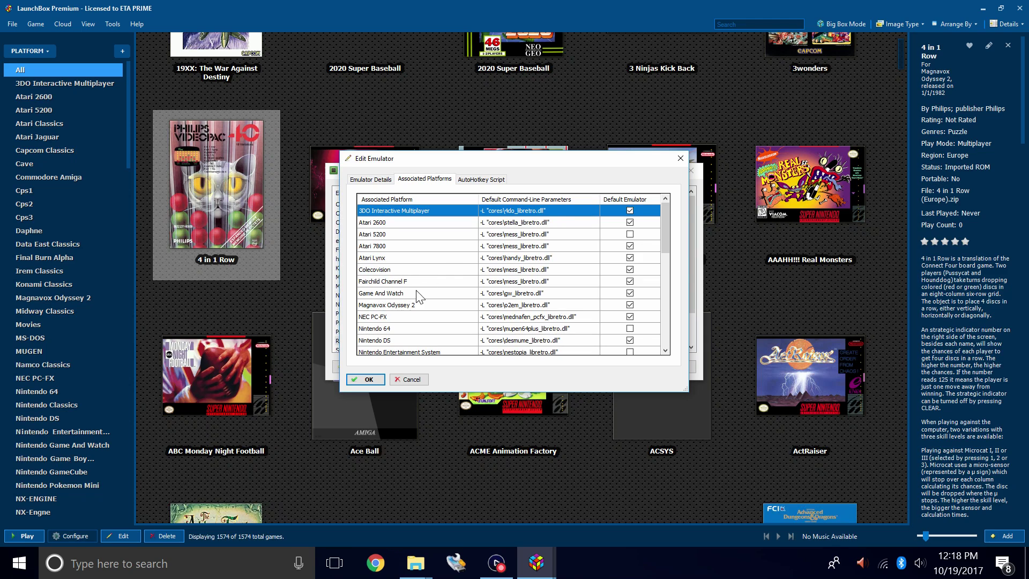
# - Add a new associated platform named "WonderSwan color", reusing the name copied from the existing WonderSwan entry
pyautogui.scroll(-8, 419, 296)
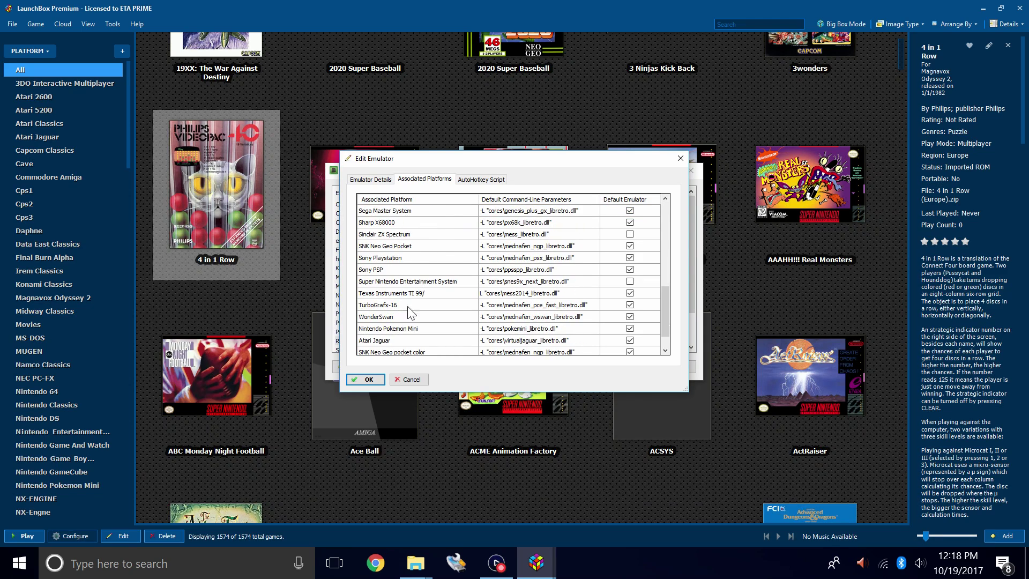
pyautogui.click(385, 318)
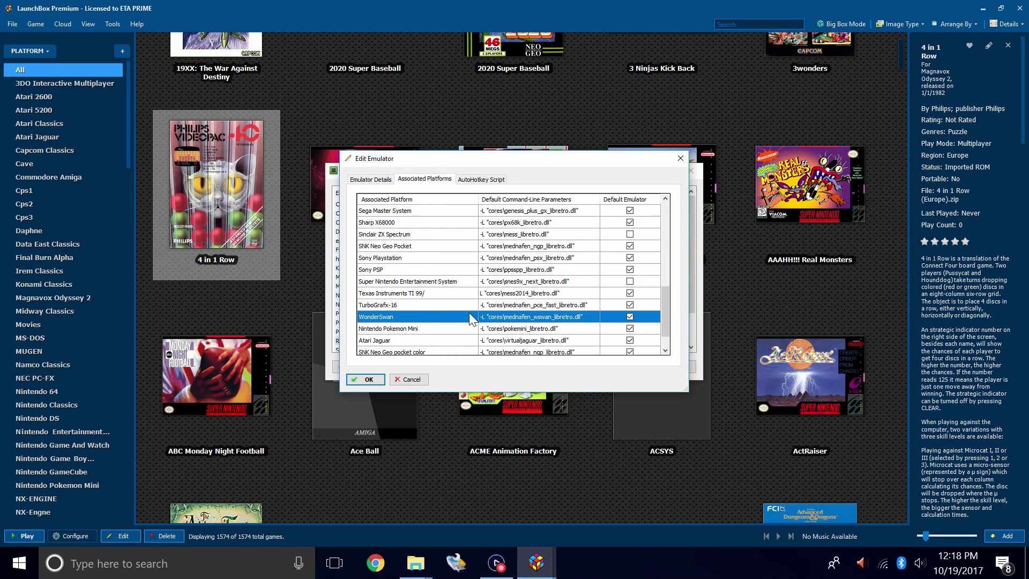
pyautogui.scroll(-1, 468, 313)
pyautogui.click(393, 283)
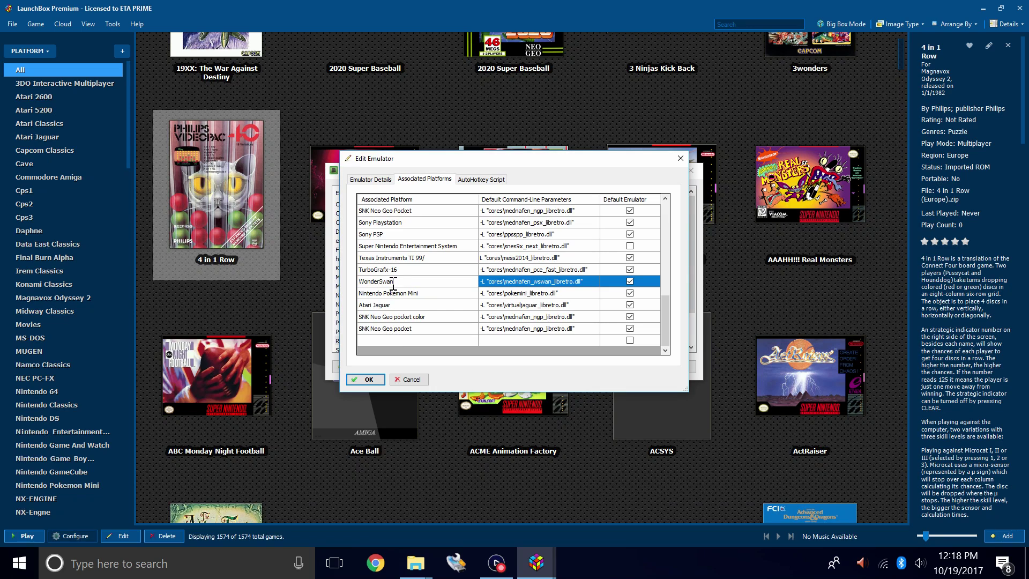
pyautogui.moveTo(391, 281); pyautogui.dragTo(356, 275)
pyautogui.rightClick(377, 281)
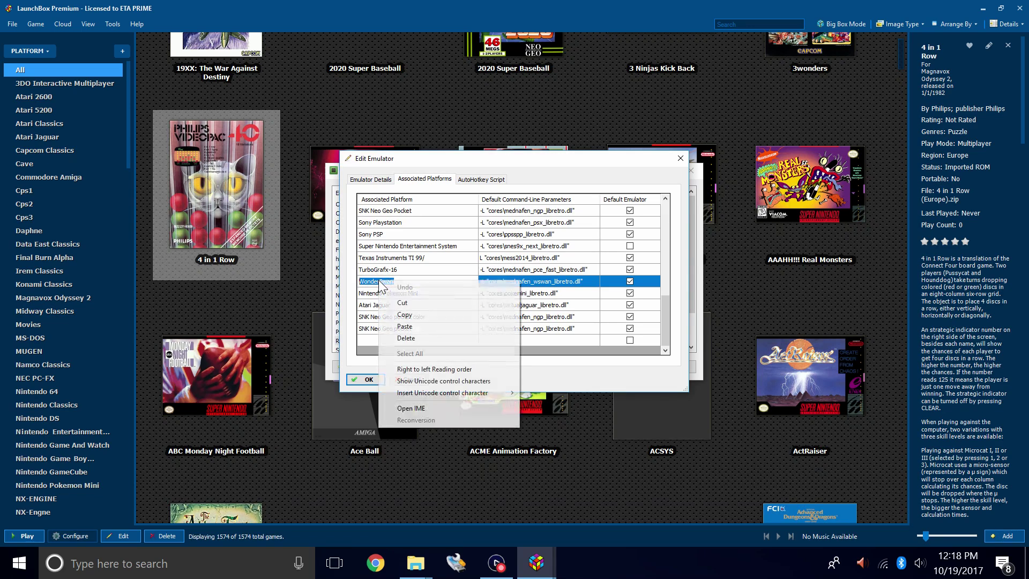
pyautogui.click(399, 310)
pyautogui.click(393, 340)
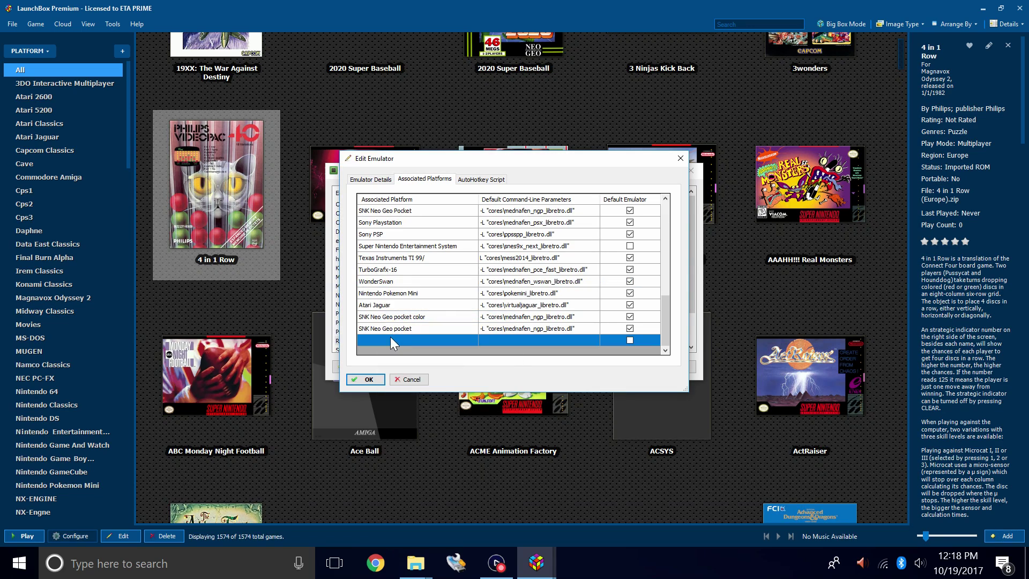
pyautogui.click(390, 336)
pyautogui.rightClick(390, 338)
pyautogui.click(433, 382)
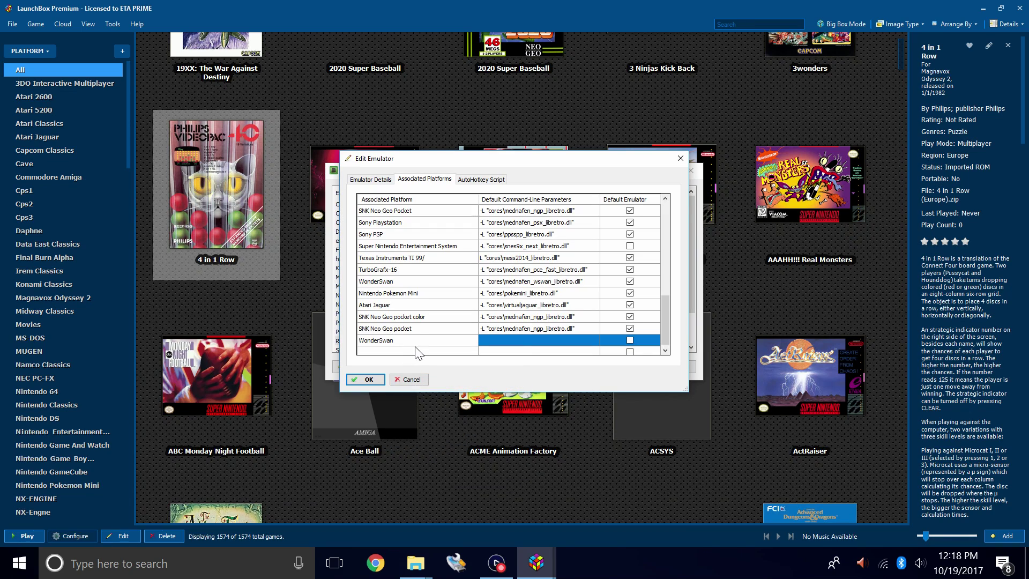
pyautogui.write('color')
# - Copy the WonderSwan entry's default command-line parameters, -L "cores\mednafen_wswan_libretro.dll", into the WonderSwan color entry
pyautogui.click(520, 283)
pyautogui.click(523, 283)
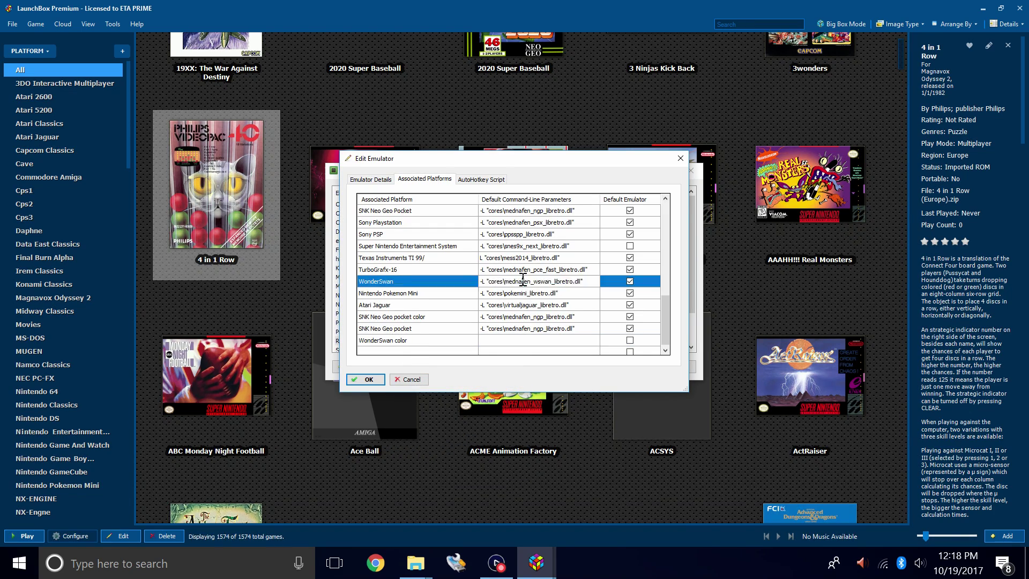
pyautogui.moveTo(584, 283); pyautogui.dragTo(563, 282)
pyautogui.moveTo(477, 277); pyautogui.dragTo(479, 278)
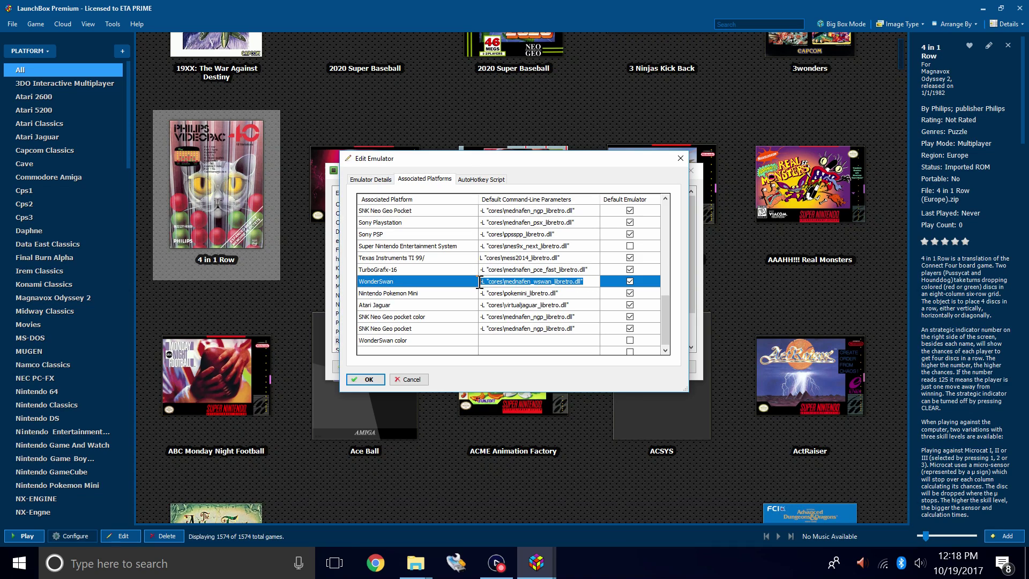
pyautogui.rightClick(517, 282)
pyautogui.click(549, 316)
pyautogui.click(502, 339)
pyautogui.click(503, 339)
pyautogui.rightClick(504, 342)
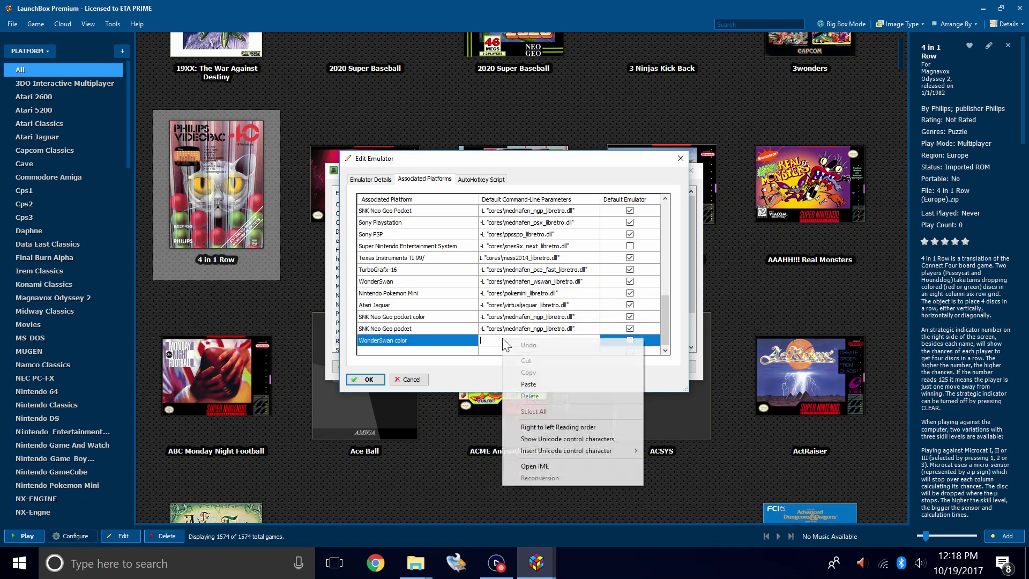
pyautogui.click(545, 385)
# - Make Retroarch the default emulator for WonderSwan color, save the emulator settings and close the emulator manager
pyautogui.click(629, 339)
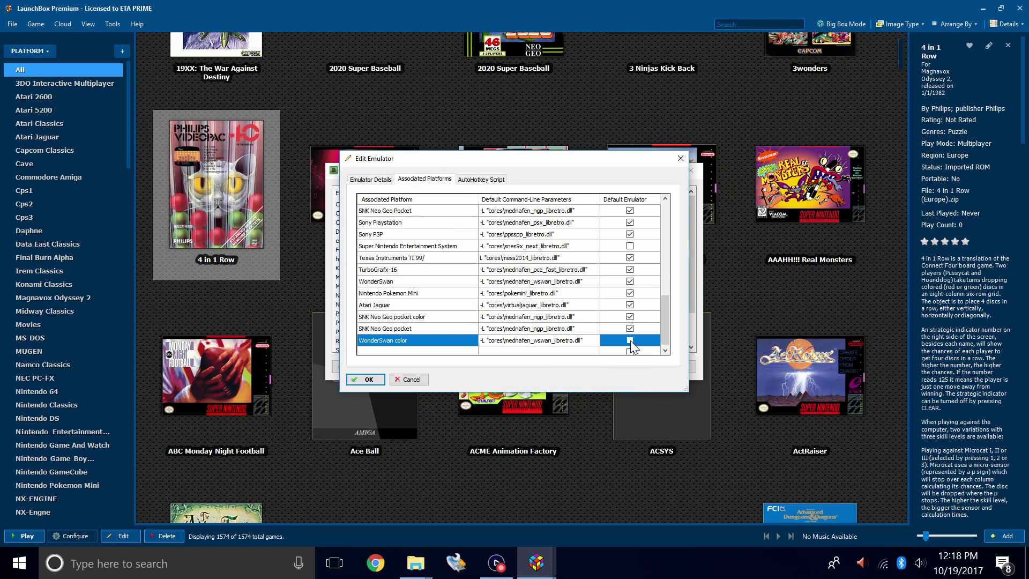
pyautogui.click(366, 379)
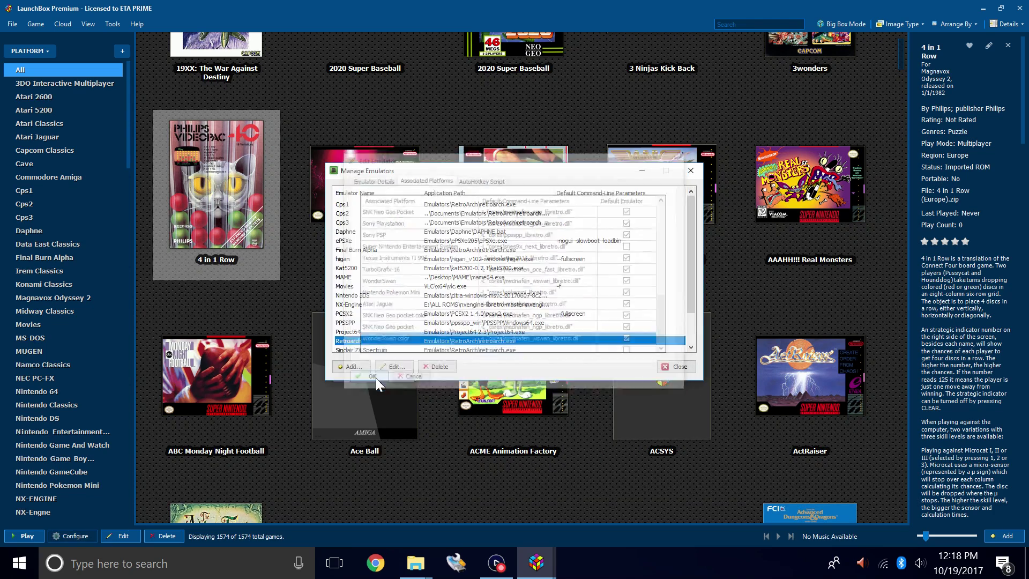
pyautogui.click(677, 366)
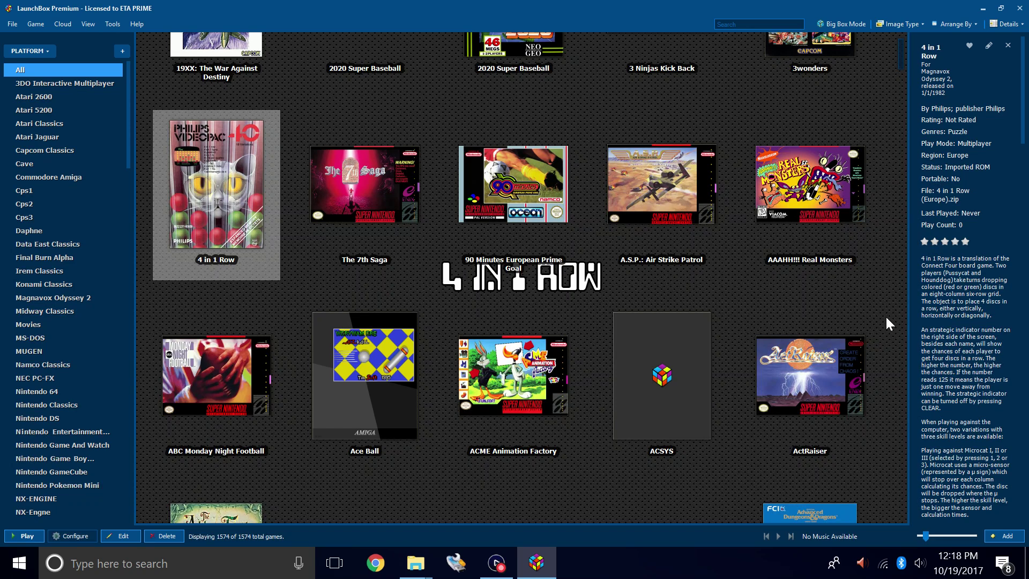
# - Start a ROM files import and add the wonderswan folder from LaunchBox's Games folder as the source
pyautogui.click(113, 24)
pyautogui.moveTo(145, 191)
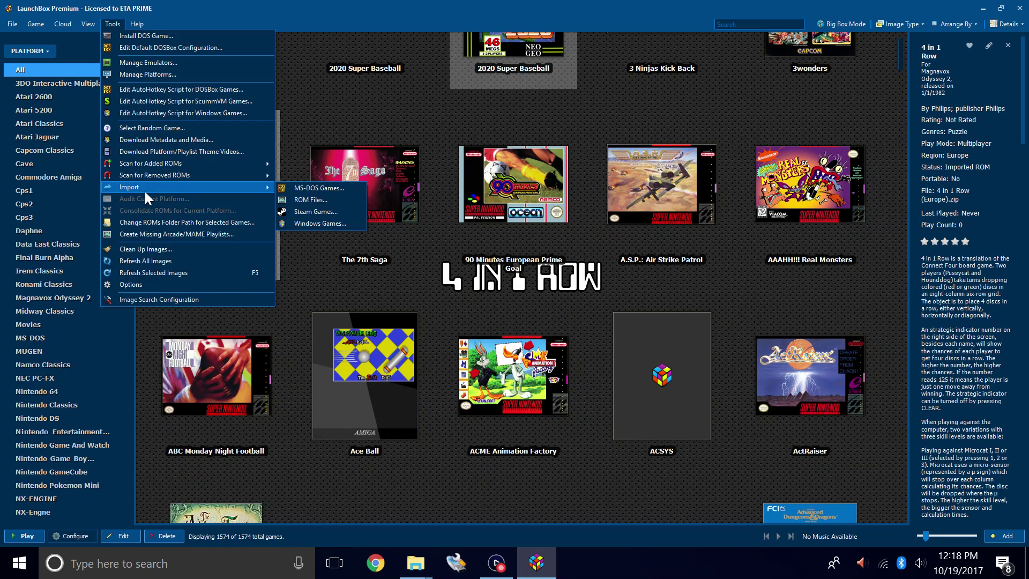
pyautogui.click(313, 200)
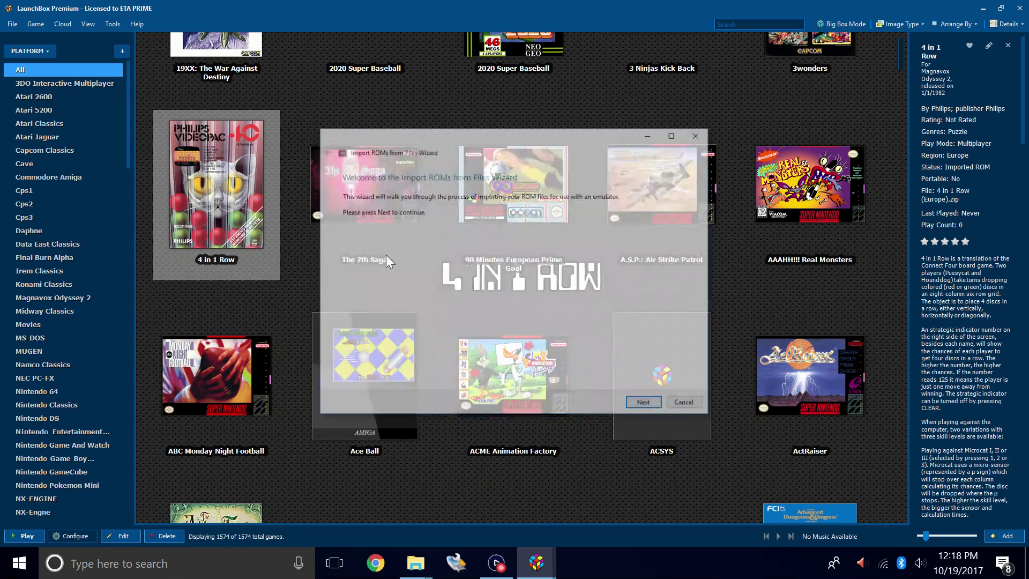
pyautogui.click(648, 402)
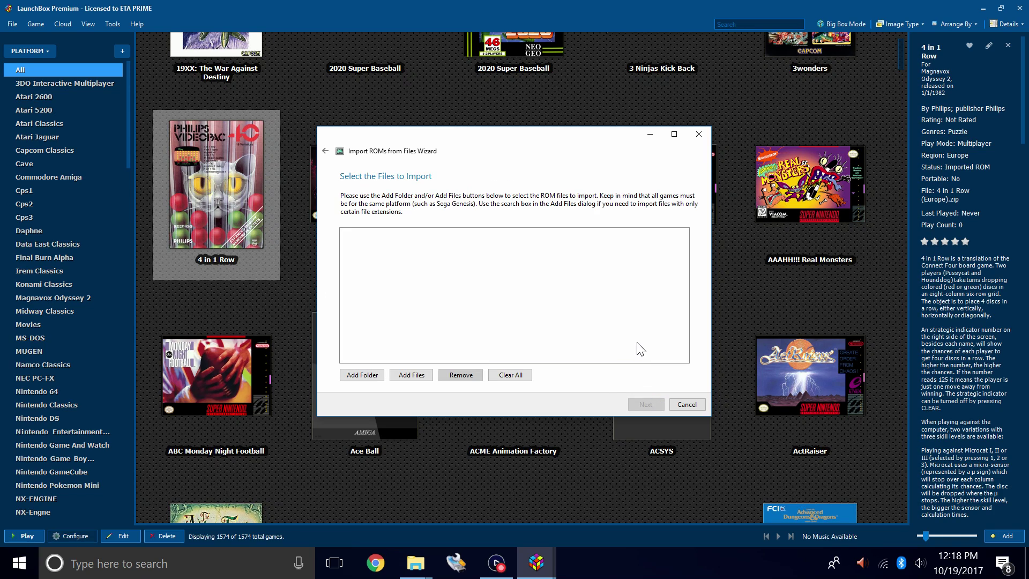
pyautogui.click(358, 375)
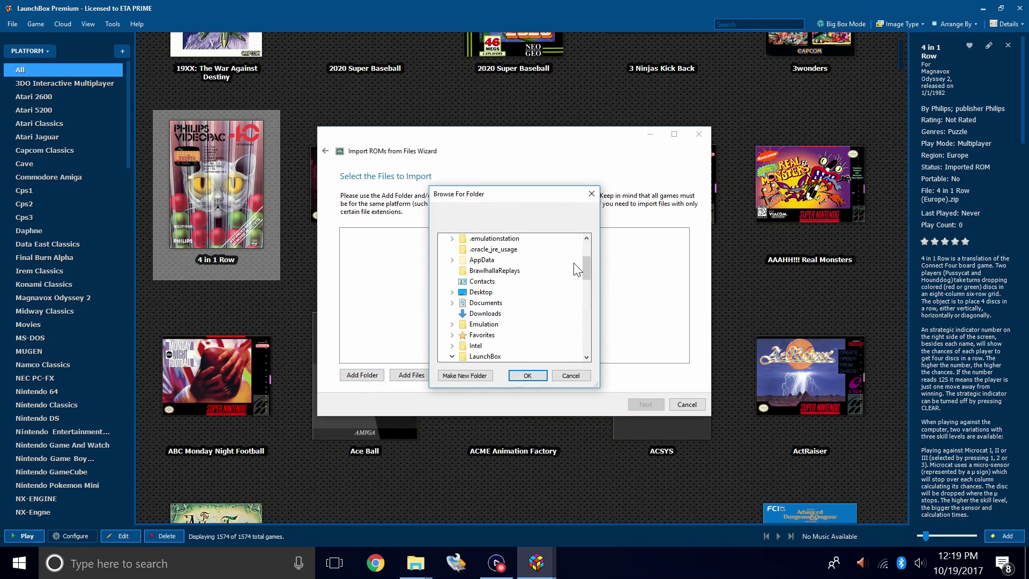
pyautogui.moveTo(586, 268); pyautogui.dragTo(589, 315)
pyautogui.click(507, 282)
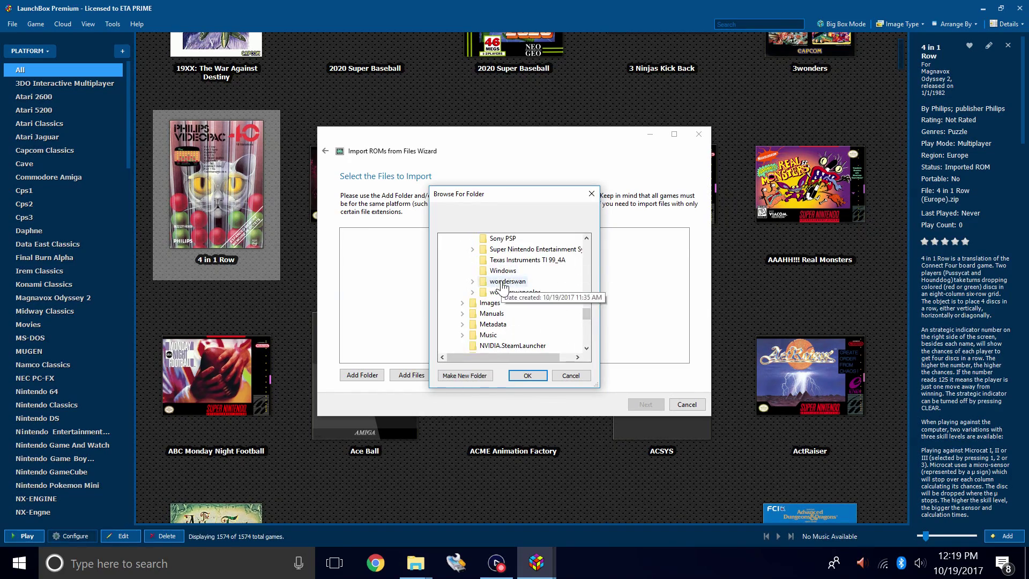
pyautogui.click(536, 377)
pyautogui.click(643, 405)
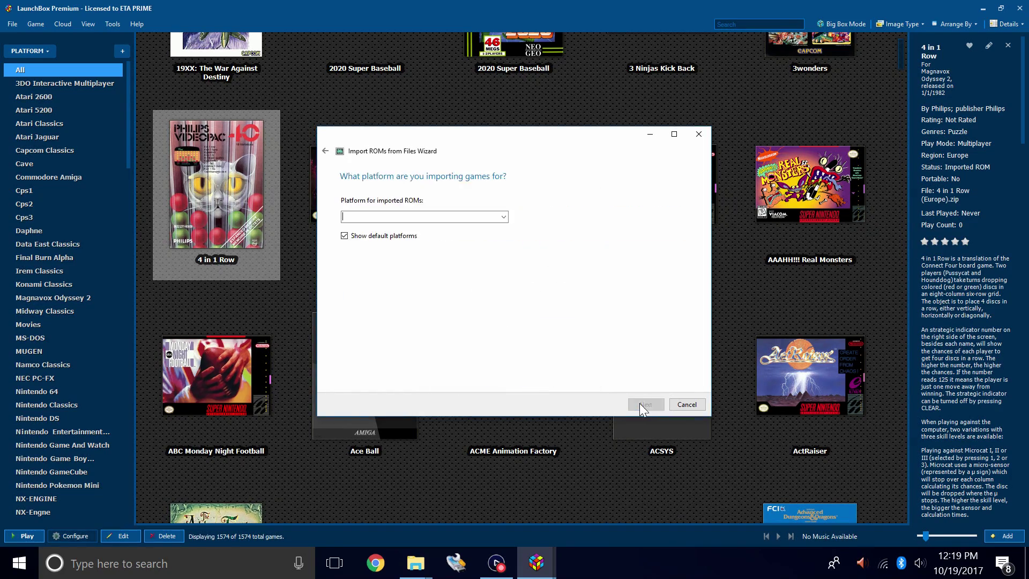
# - Set the platform for the imported ROMs to WonderSwan and the emulator to Retroarch
pyautogui.click(504, 216)
pyautogui.moveTo(506, 250); pyautogui.dragTo(528, 456)
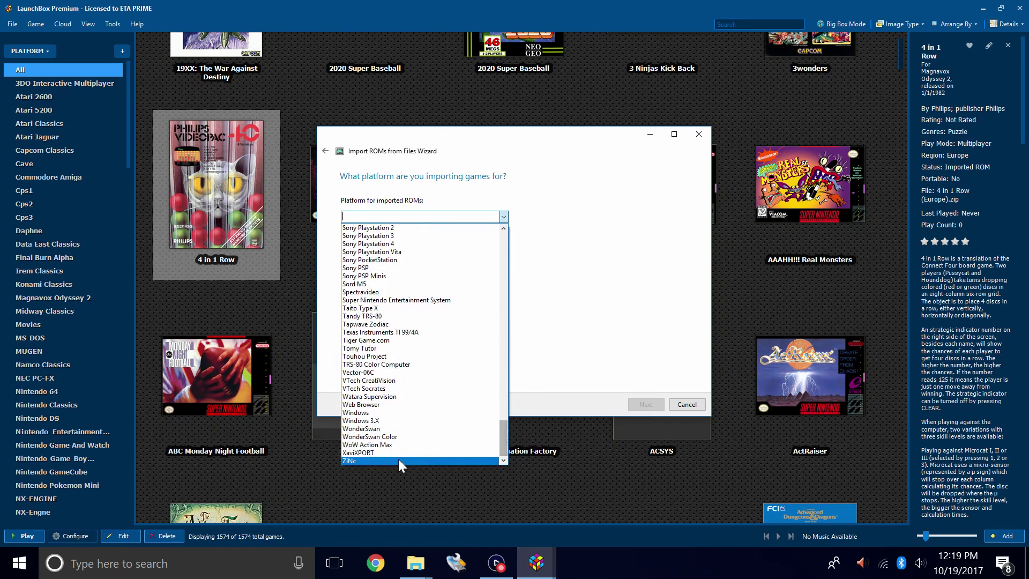
pyautogui.click(375, 427)
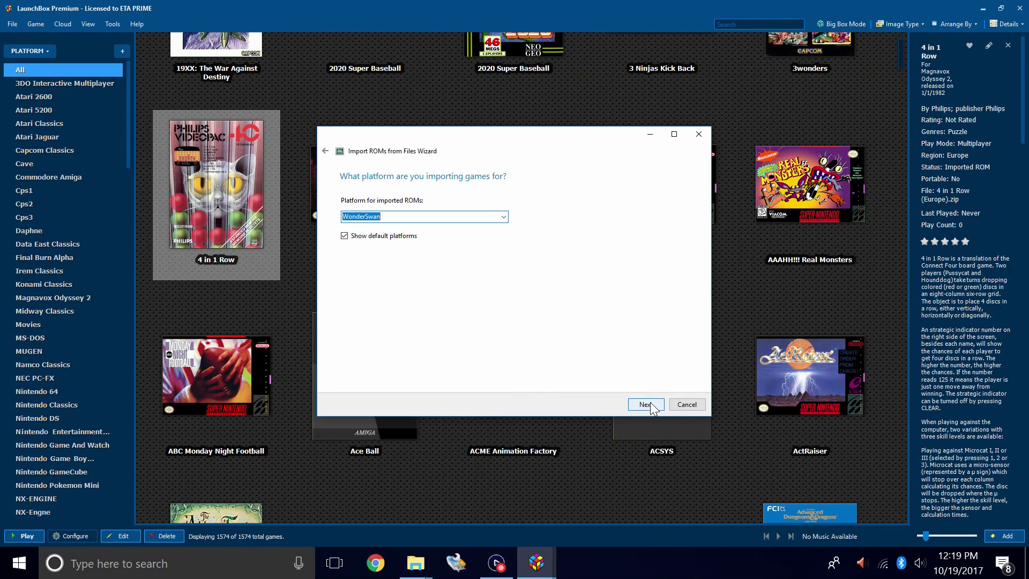
pyautogui.click(652, 405)
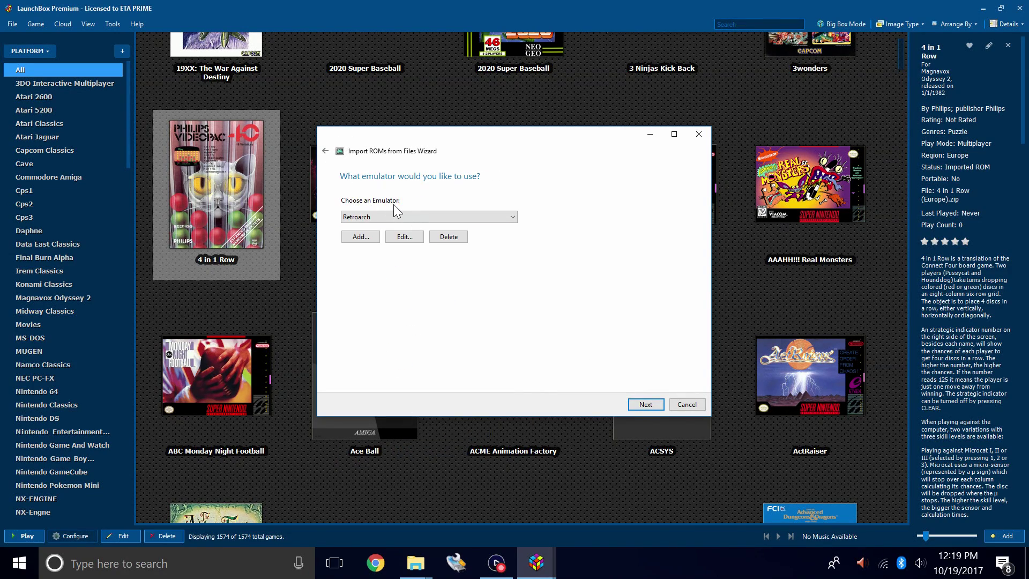
pyautogui.click(513, 218)
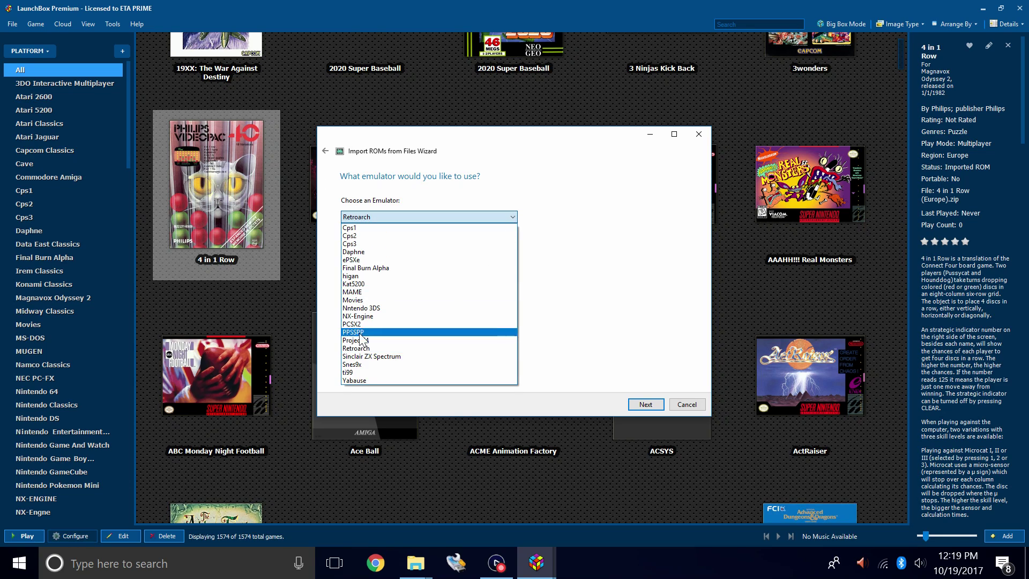
pyautogui.click(354, 349)
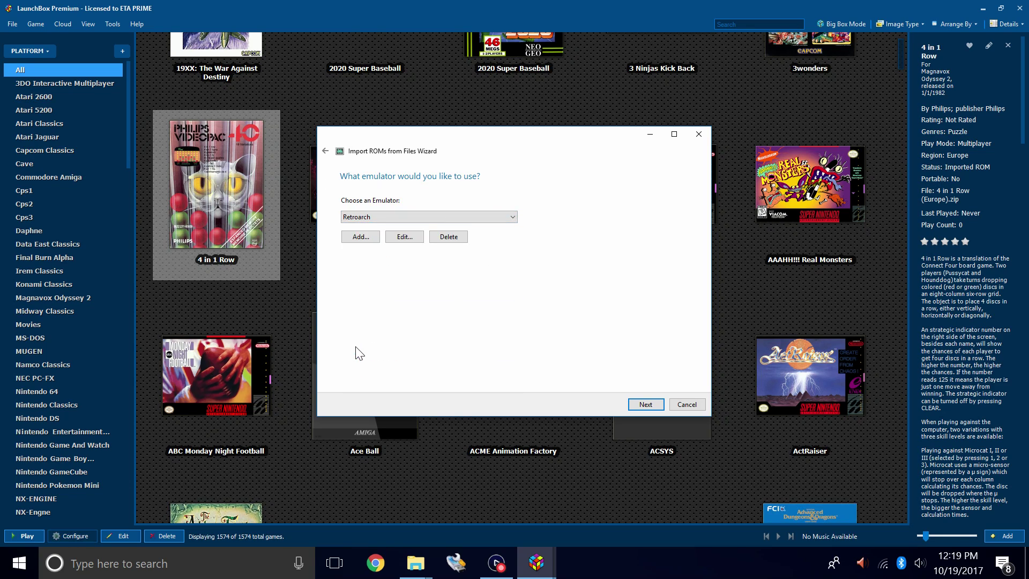
pyautogui.click(639, 405)
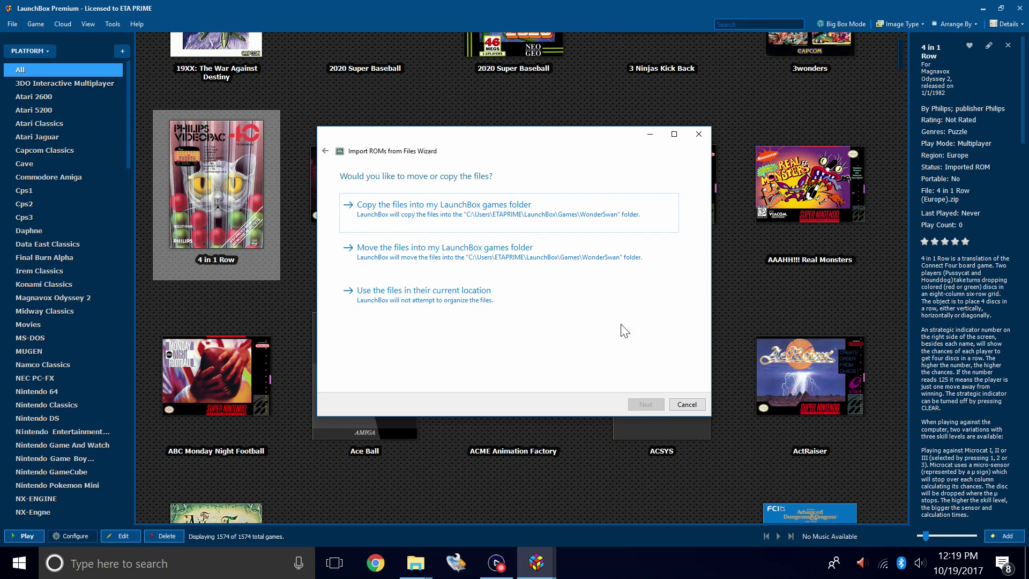
# - Use the ROM files in their current location and accept the preset metadata, image, EmuMovies media and custom import options
pyautogui.click(379, 301)
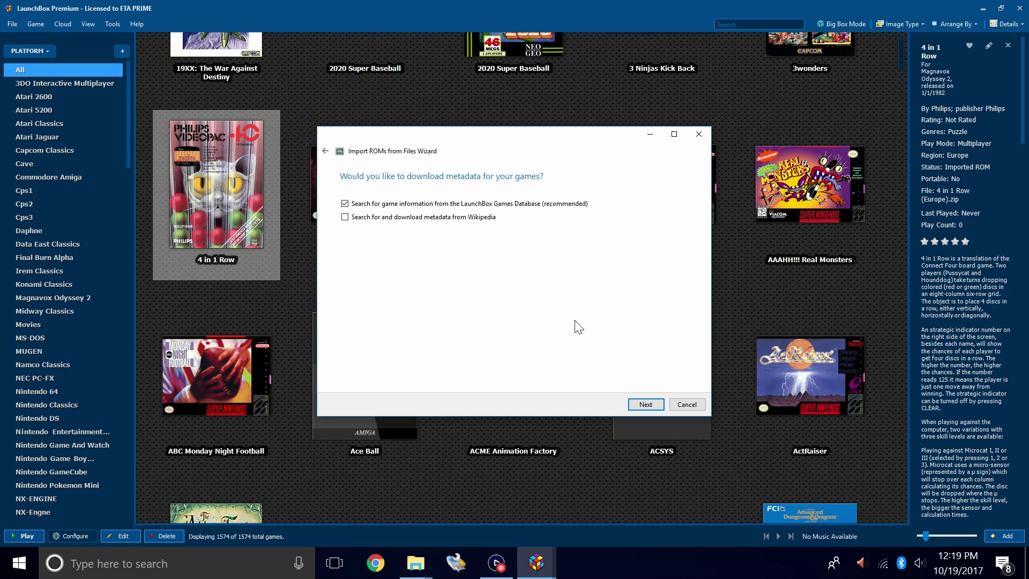
pyautogui.click(646, 405)
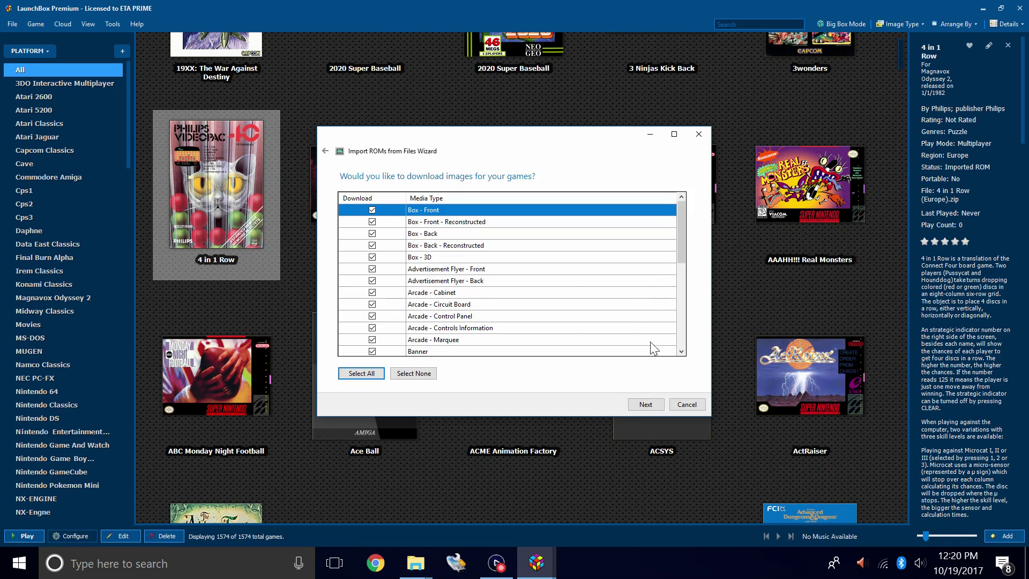
pyautogui.click(646, 405)
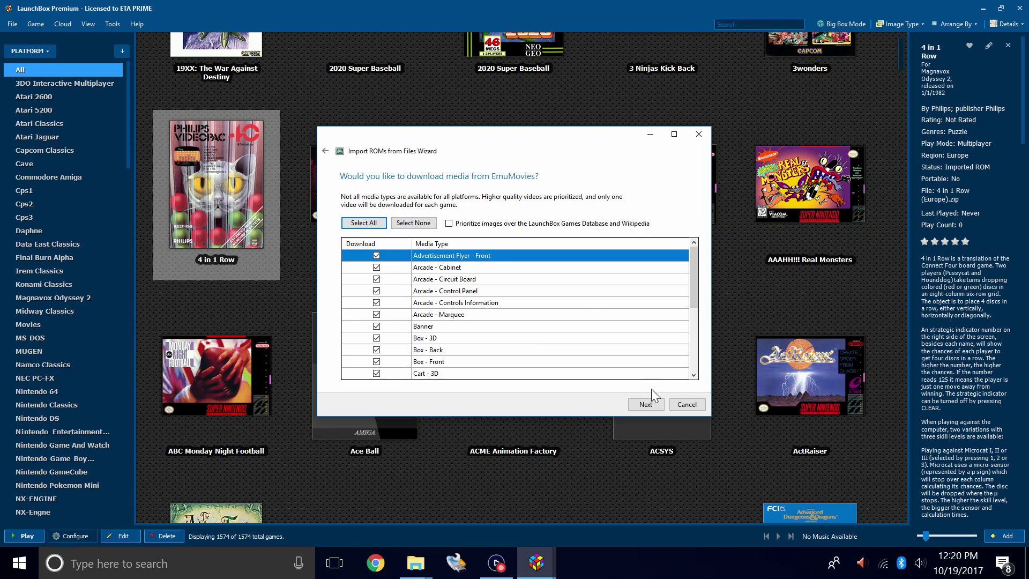
pyautogui.click(649, 402)
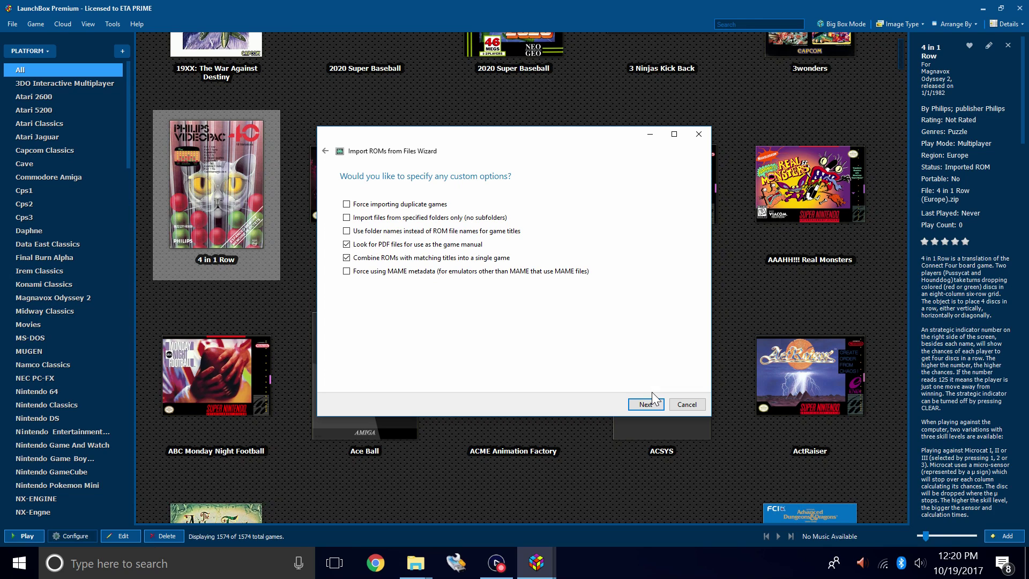
pyautogui.click(649, 403)
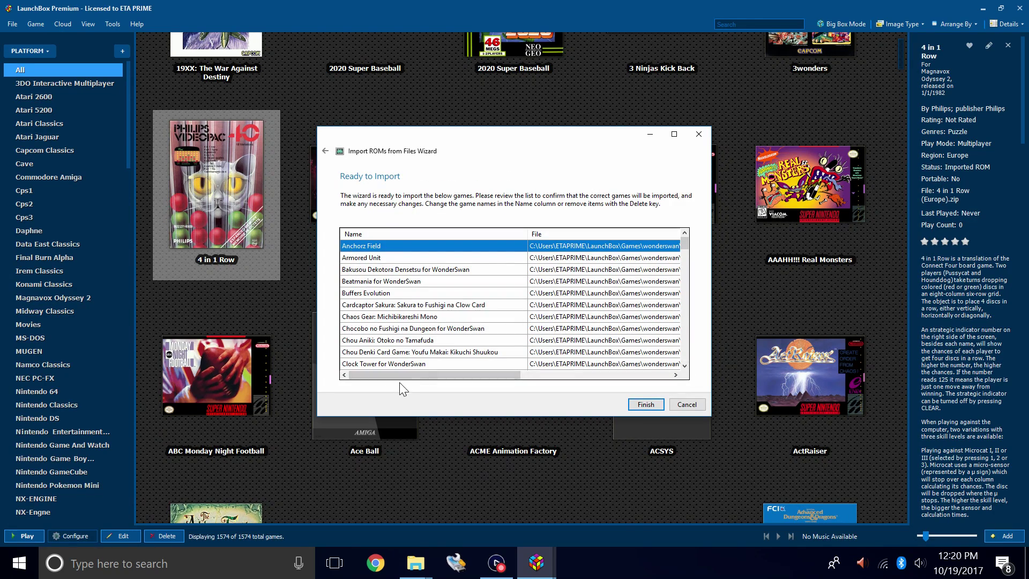
# - Review the file paths and extensions of the listed games, finish the WonderSwan import and dismiss the completion notice
pyautogui.moveTo(400, 375); pyautogui.dragTo(590, 388)
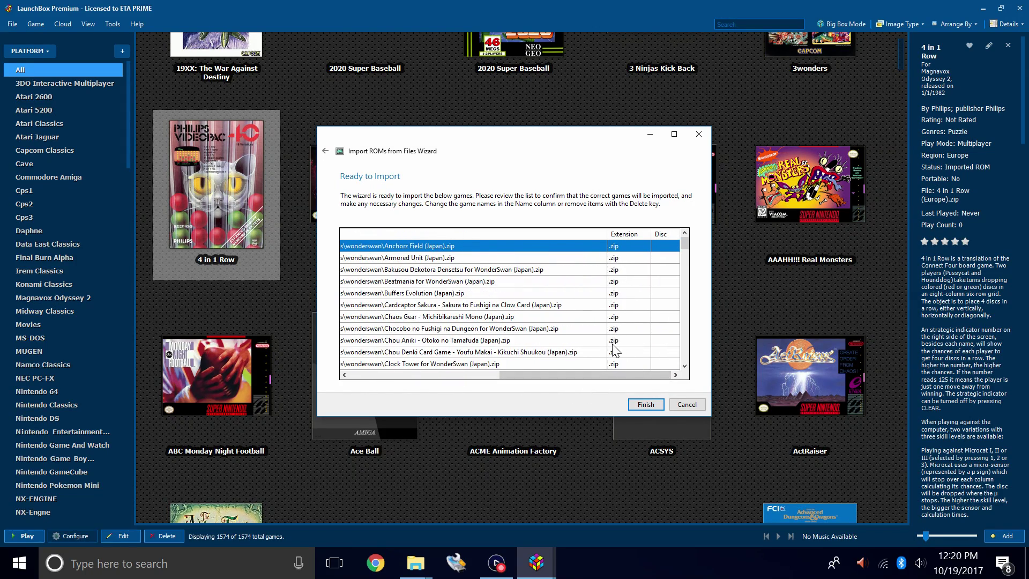
pyautogui.click(646, 403)
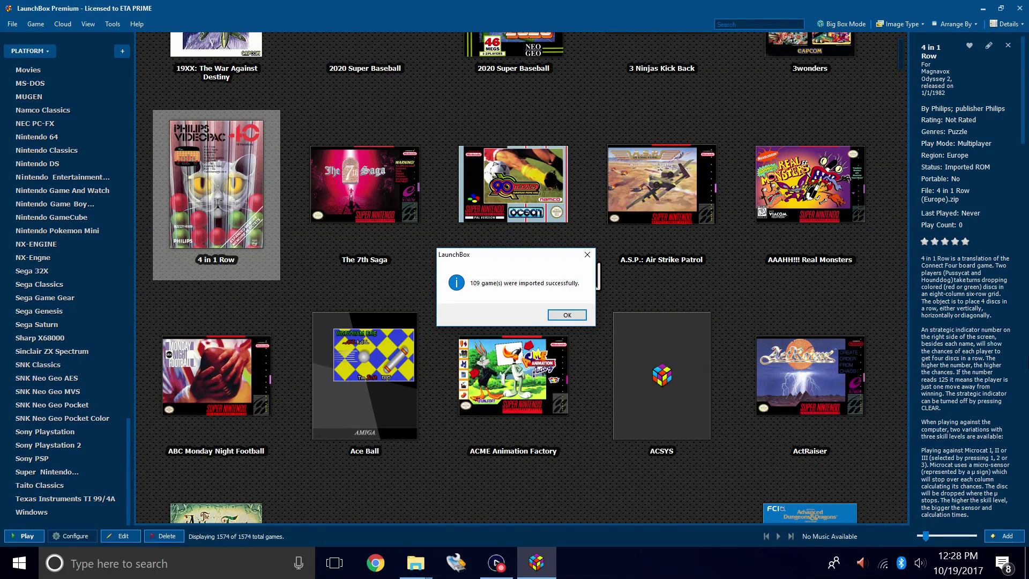
pyautogui.click(563, 315)
# - Browse the imported games on the WonderSwan platform and launch Pocket Fighter
pyautogui.moveTo(131, 426); pyautogui.dragTo(130, 435)
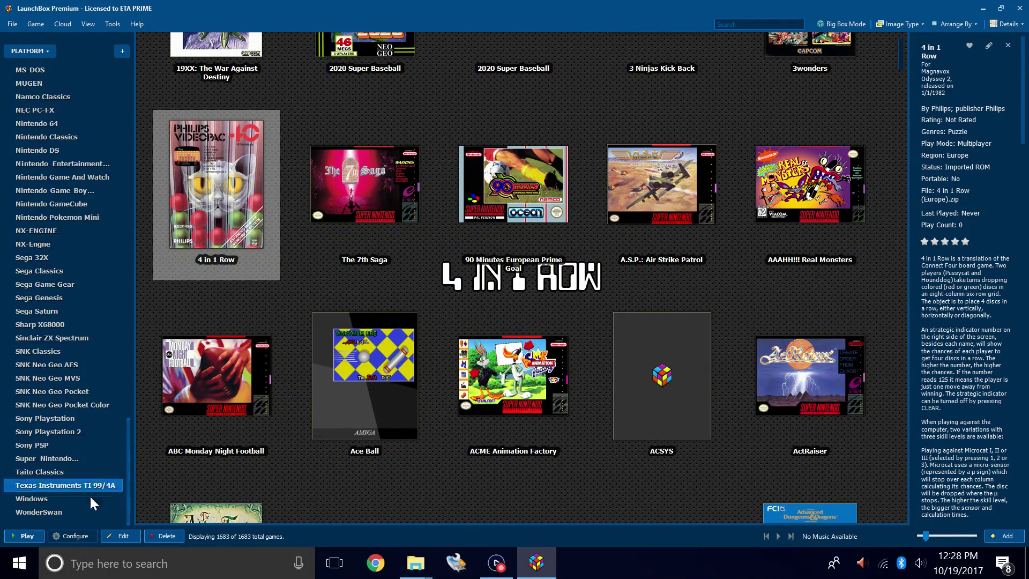
pyautogui.click(56, 512)
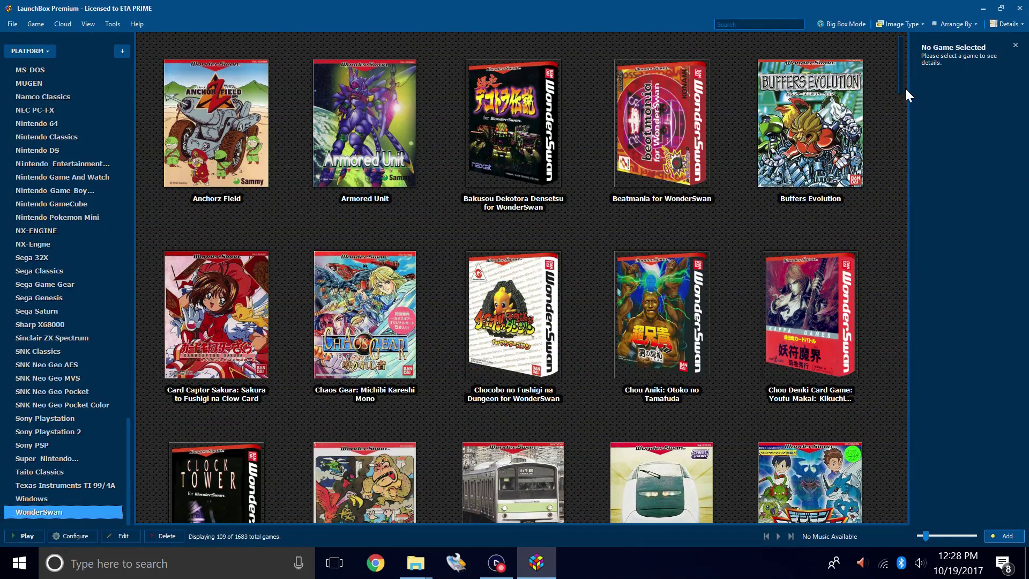
pyautogui.moveTo(899, 76); pyautogui.dragTo(876, 54)
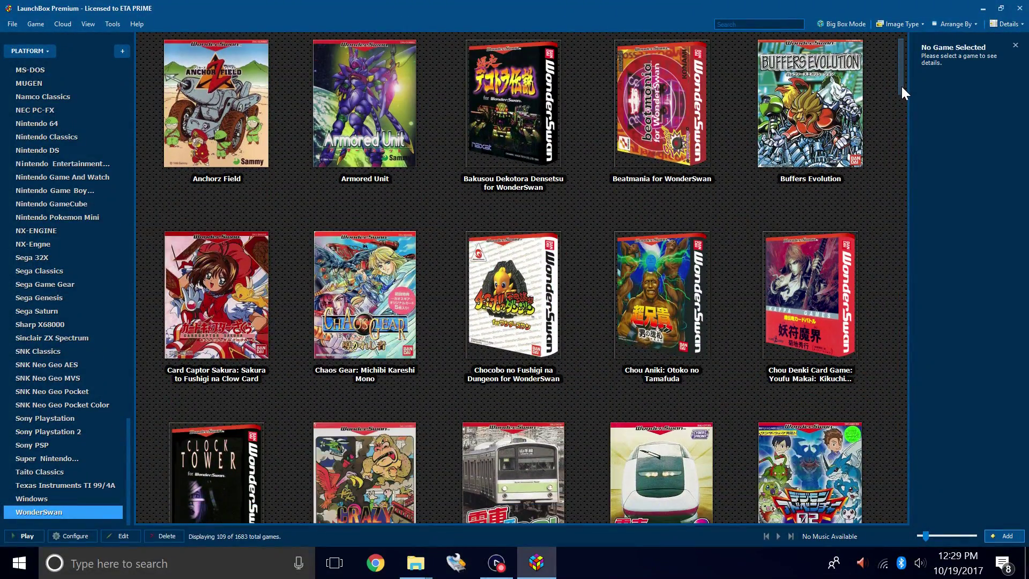
pyautogui.moveTo(902, 85); pyautogui.dragTo(908, 312)
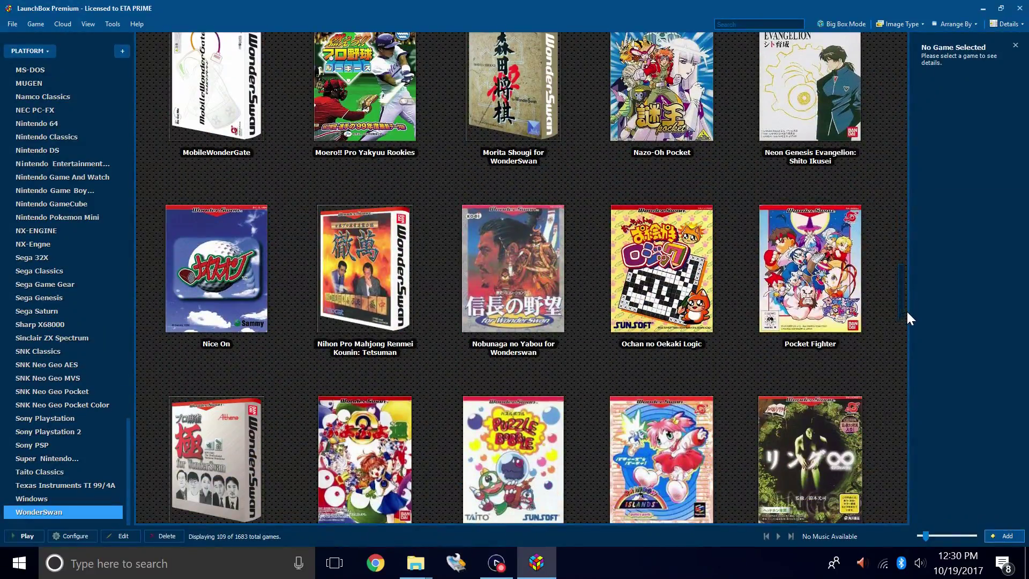
pyautogui.doubleClick(814, 298)
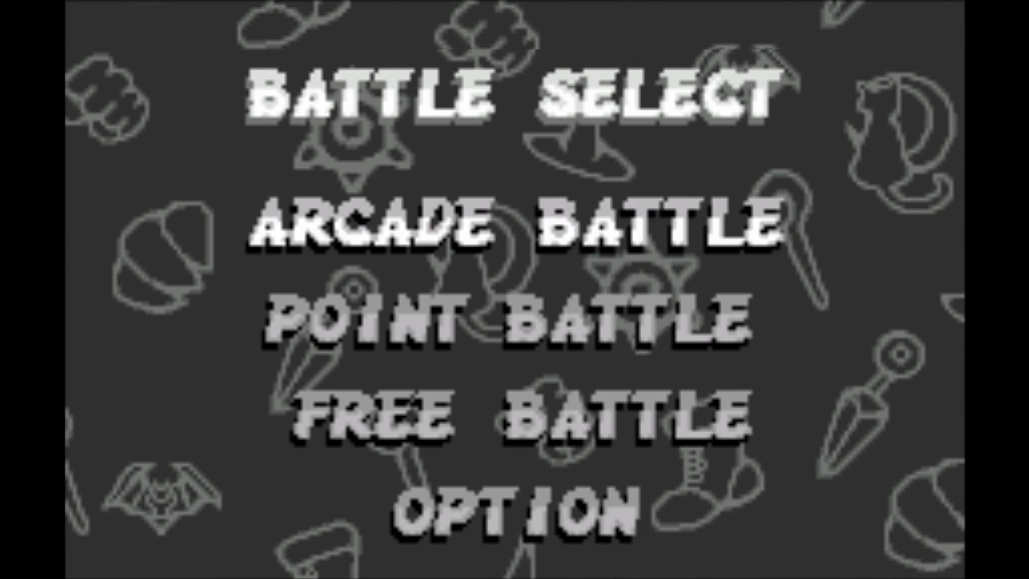
# - Start an Arcade Battle in Pocket Fighter with Ryu as the player and try out the fight against Chun-Li
pyautogui.press('x')
pyautogui.press('Return')
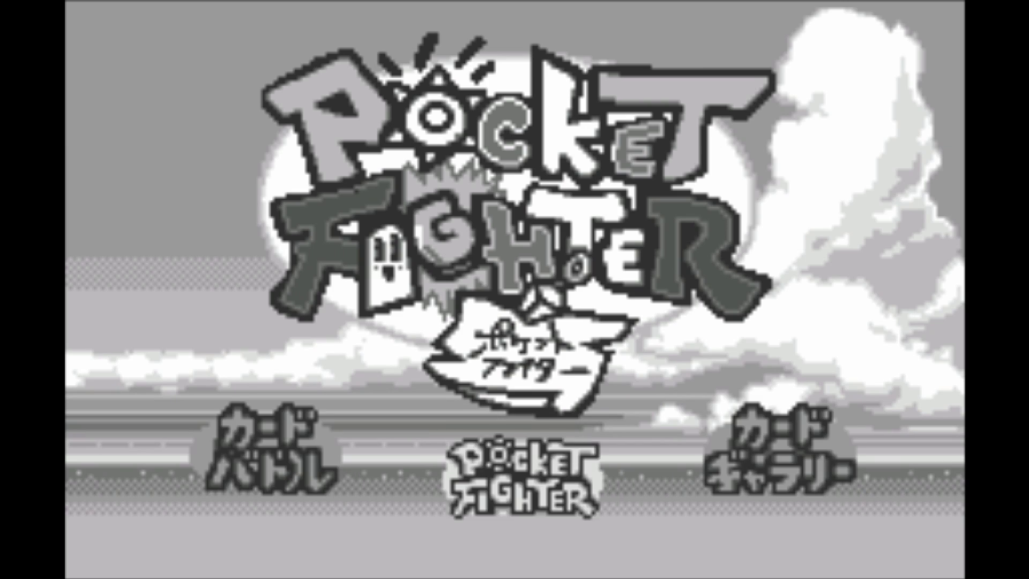
pyautogui.press('Return')
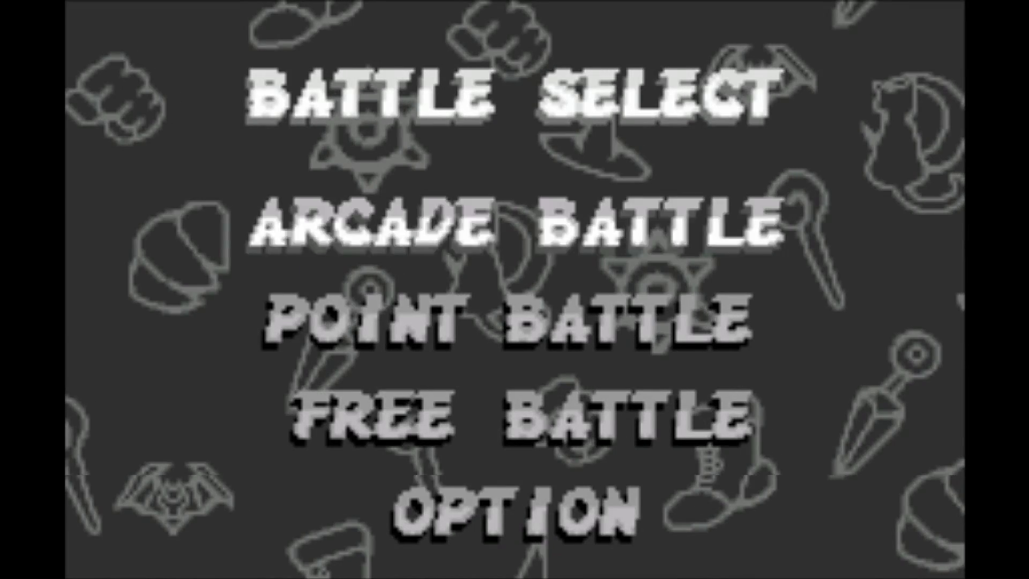
pyautogui.press('Return')
pyautogui.press('Down')
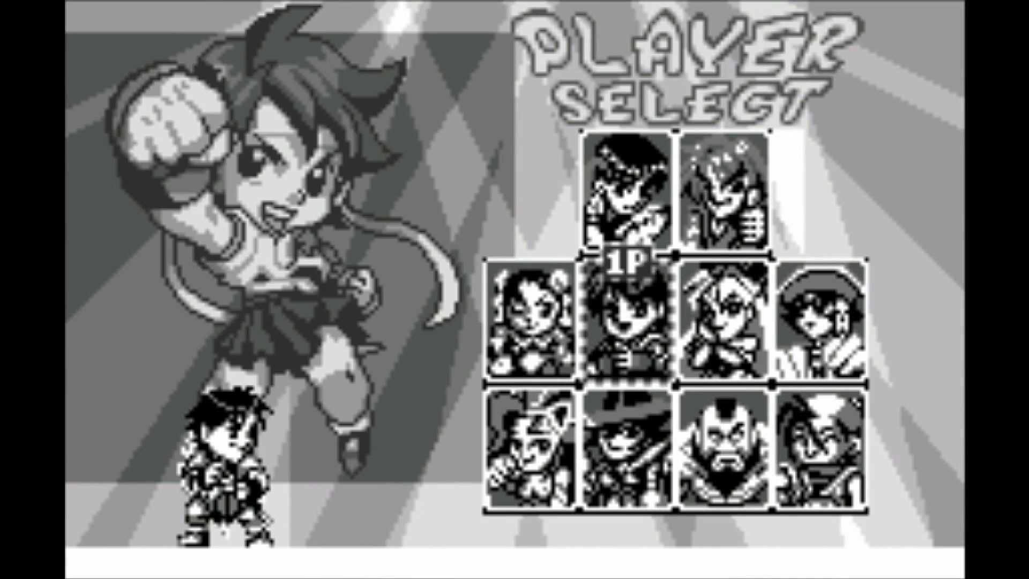
pyautogui.press('Right')
pyautogui.press('Up')
pyautogui.press('Left')
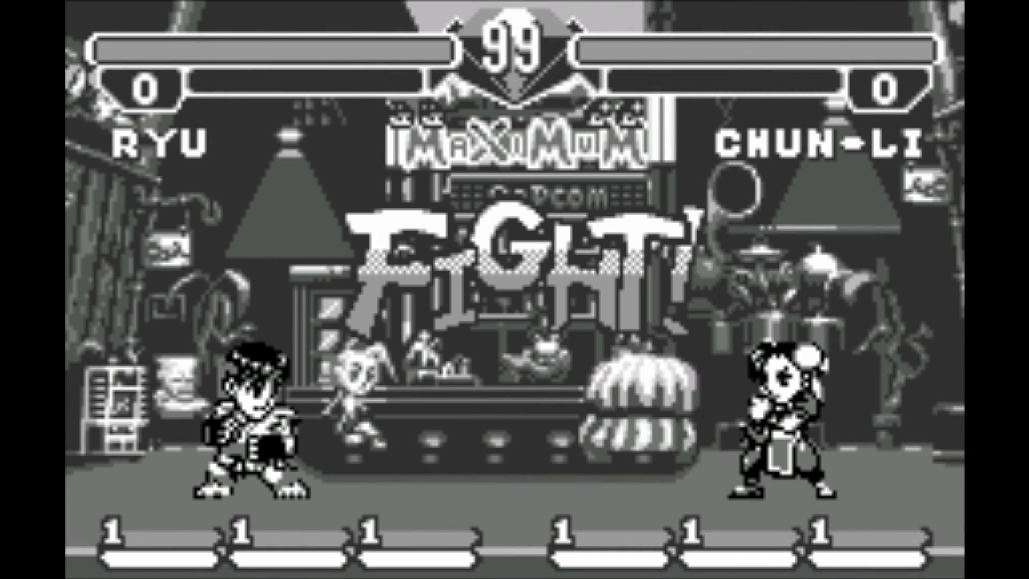
pyautogui.press('Up')
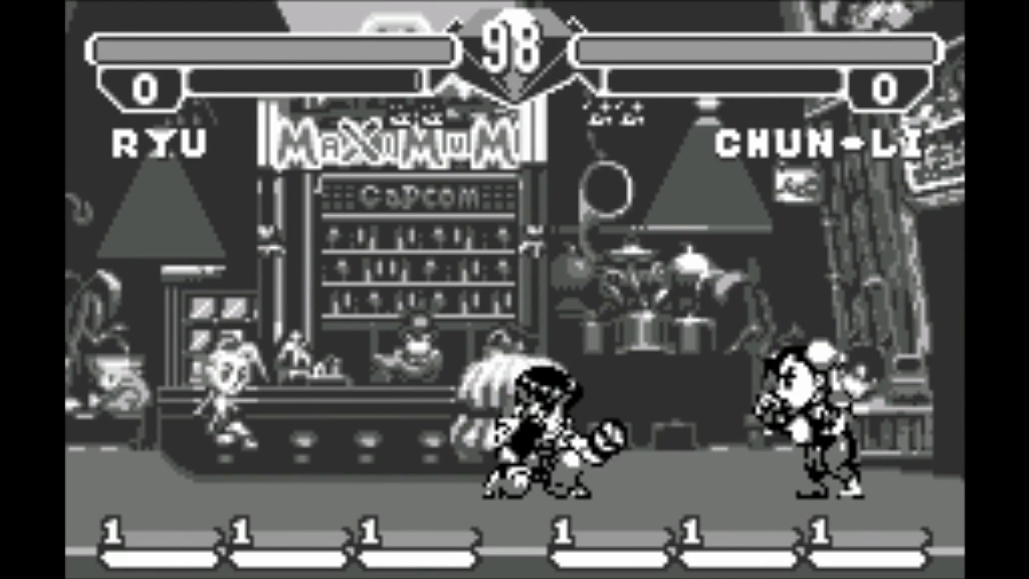
# - Continue the Pocket Fighter match against Chun-Li as Ryu, trying out jumps, movement in both directions and attacks
pyautogui.press('Up')
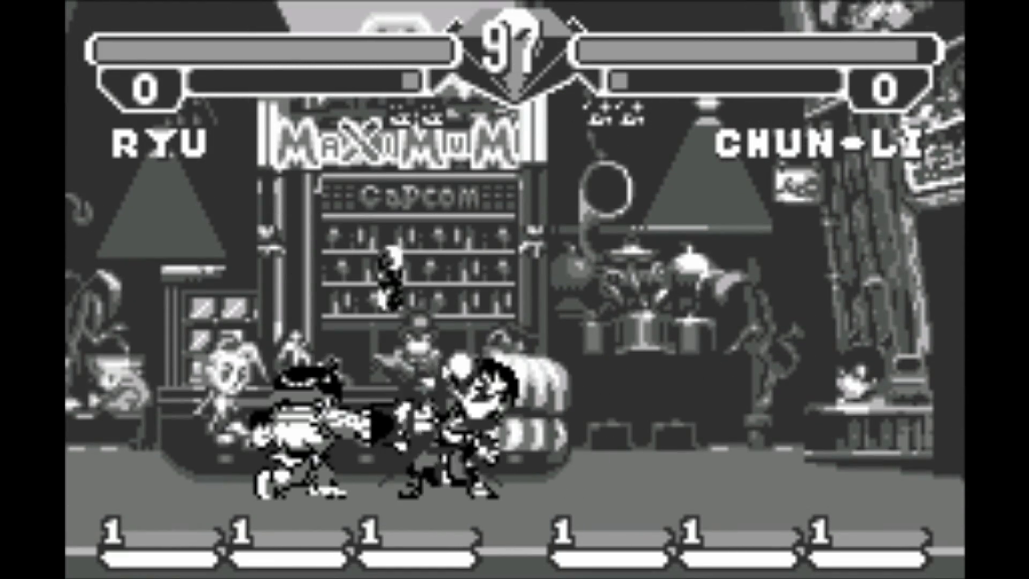
pyautogui.press('Right')
pyautogui.press('Left')
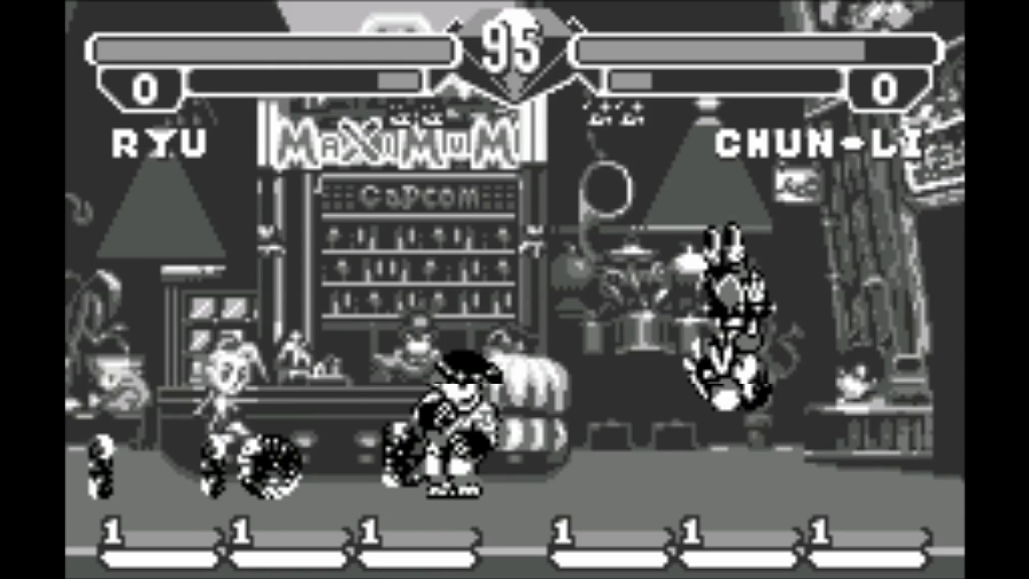
pyautogui.press('Right')
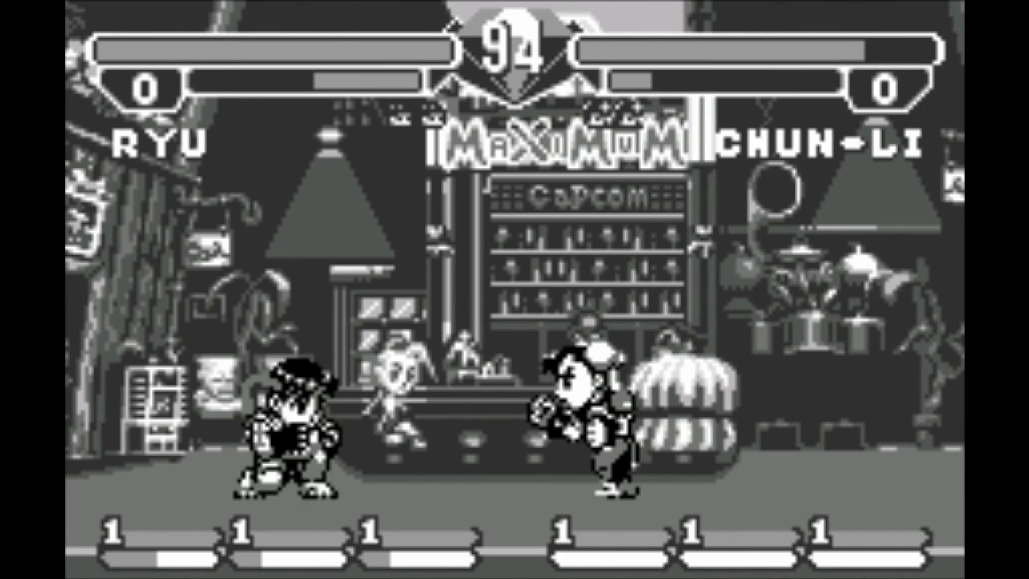
pyautogui.press('Up')
pyautogui.press('Right')
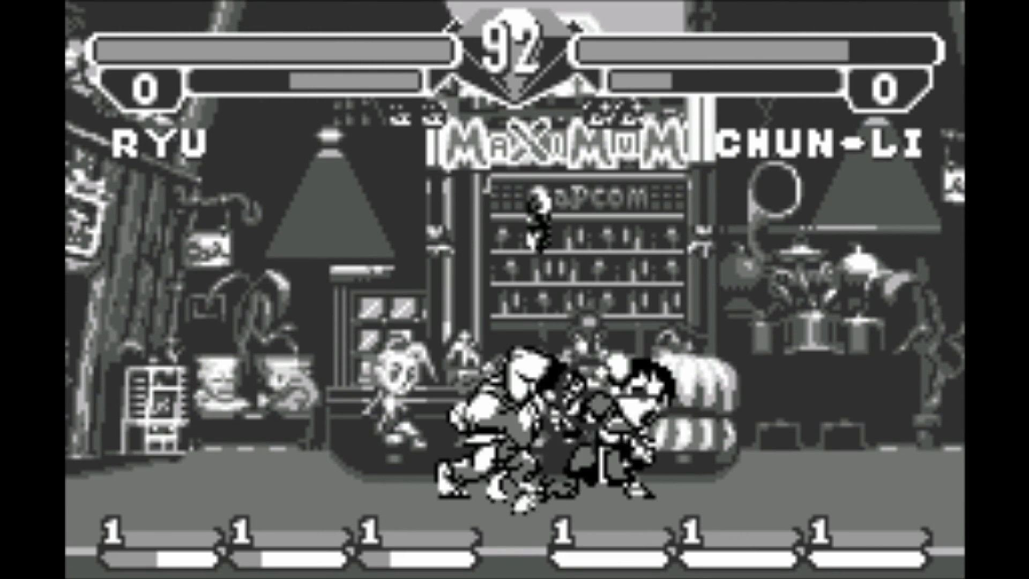
pyautogui.press('Left')
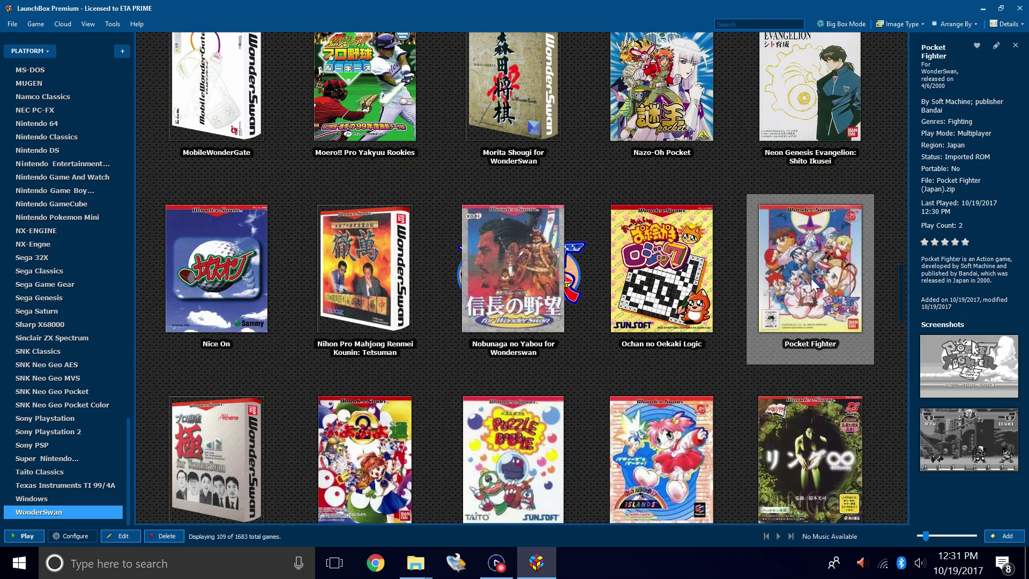
# - Start a new import of ROM files and add the wonderswancolor folder from the LaunchBox Games directory
pyautogui.click(113, 24)
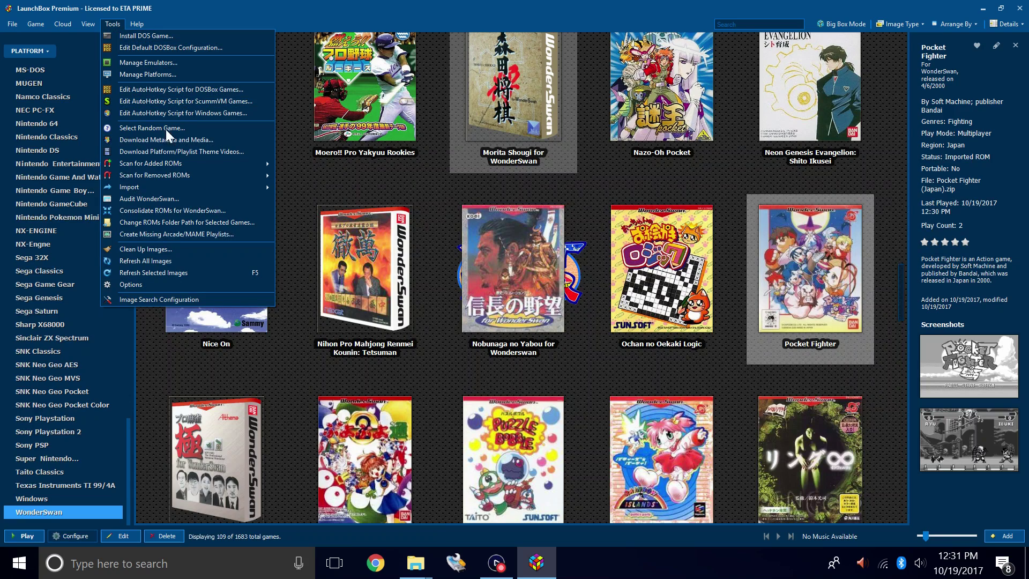
pyautogui.moveTo(170, 187)
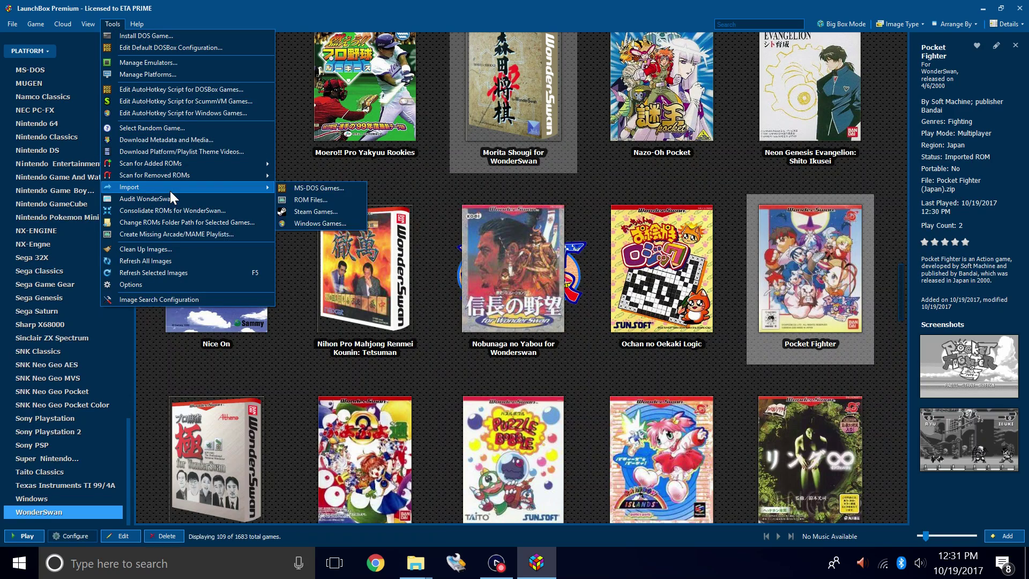
pyautogui.click(323, 203)
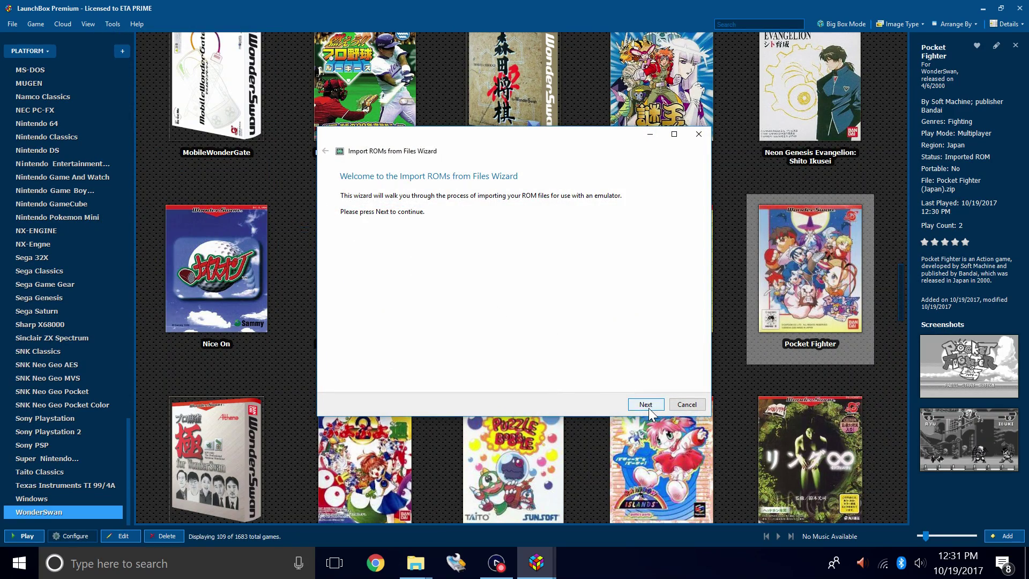
pyautogui.click(646, 405)
pyautogui.click(369, 377)
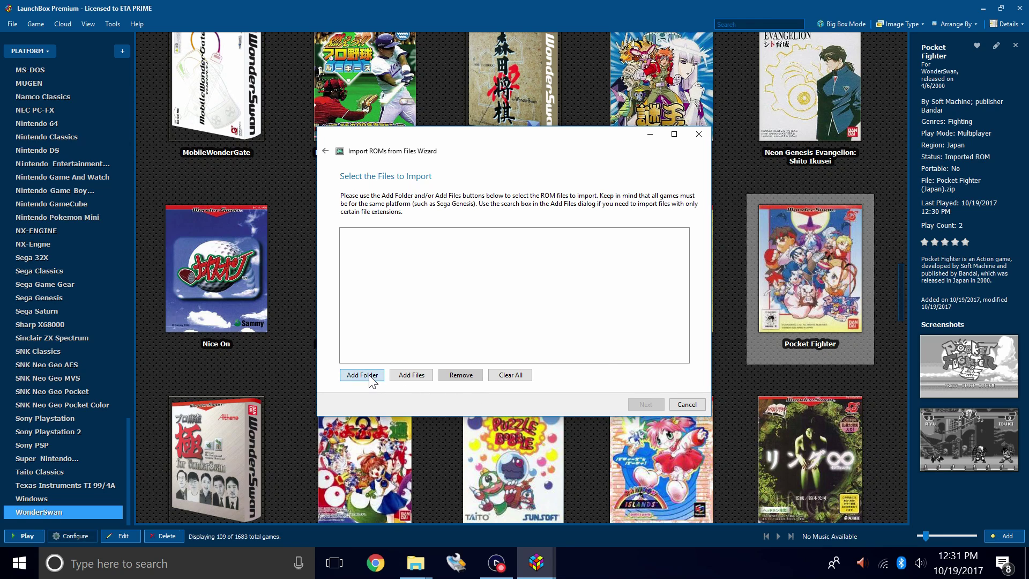
pyautogui.scroll(-3, 525, 346)
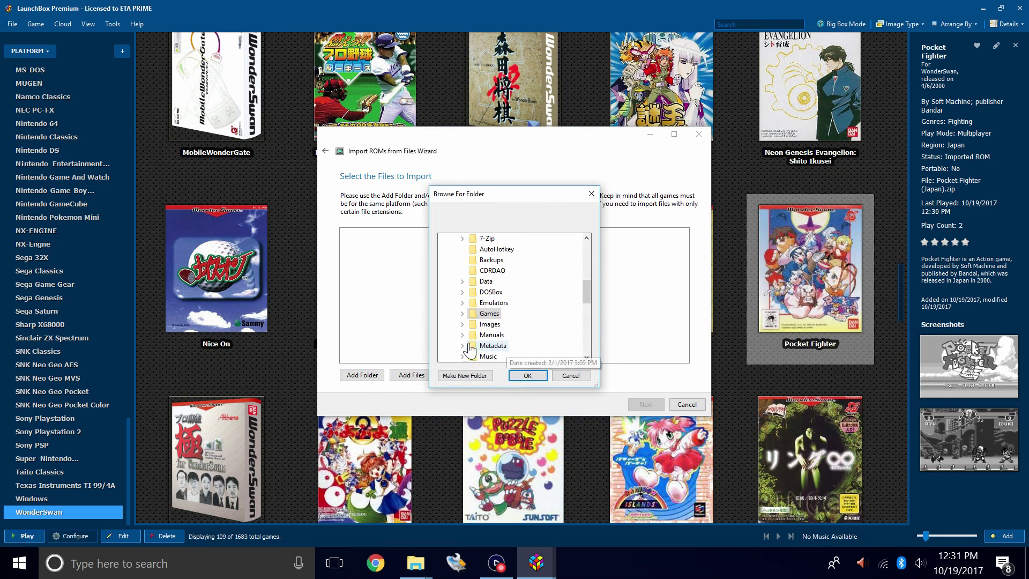
pyautogui.click(468, 313)
pyautogui.scroll(-10, 554, 337)
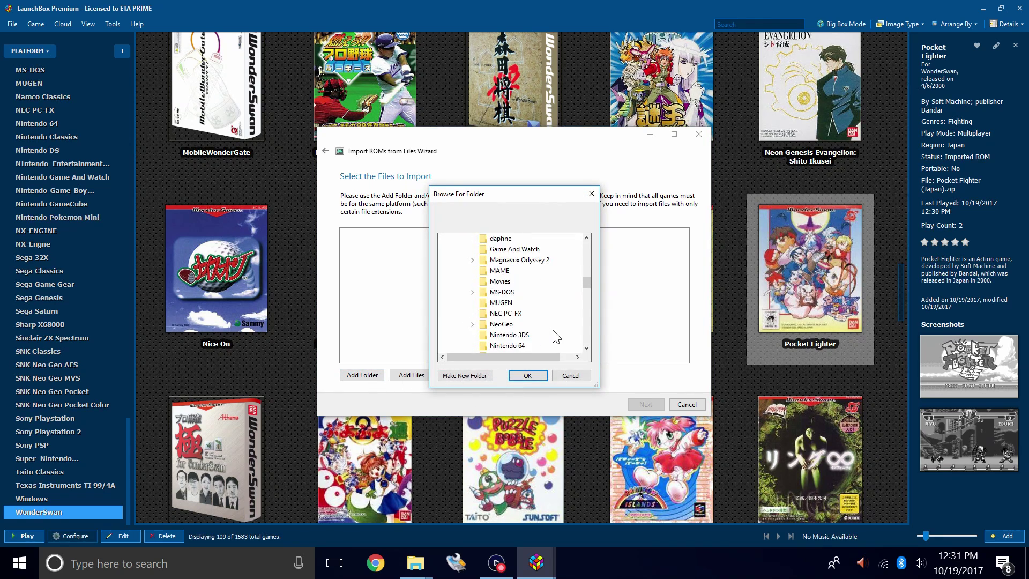
pyautogui.scroll(-3, 555, 336)
pyautogui.click(512, 341)
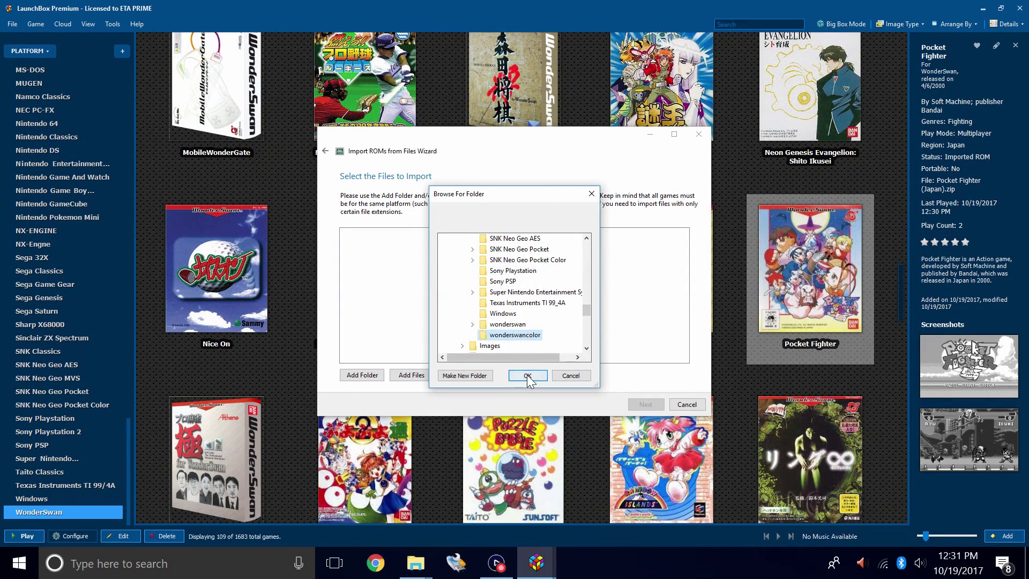
pyautogui.click(527, 375)
pyautogui.click(645, 404)
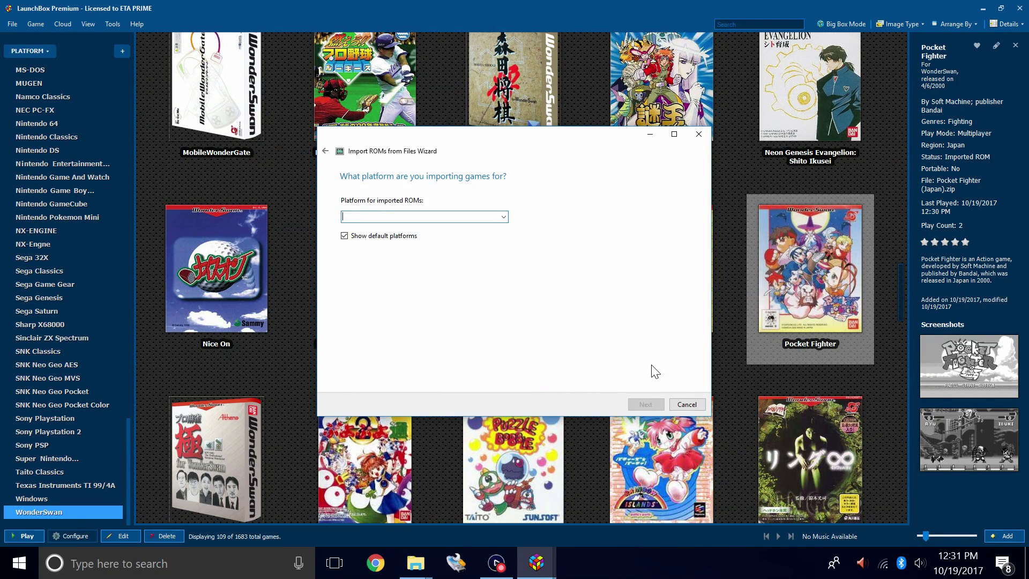
# - Set the platform for the imported ROMs to WonderSwan Color and keep Retroarch as the emulator
pyautogui.click(503, 216)
pyautogui.moveTo(506, 266); pyautogui.dragTo(503, 454)
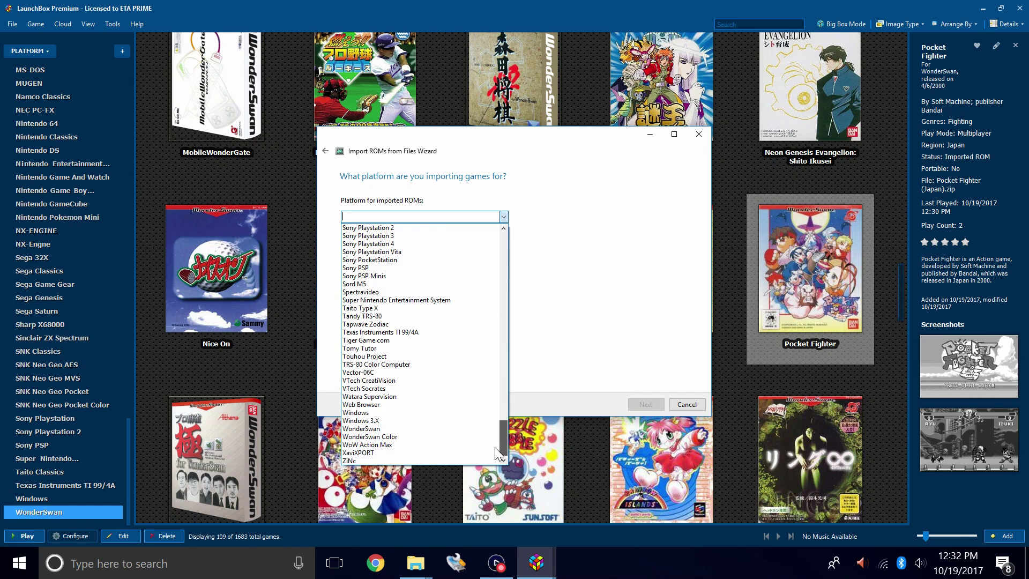
pyautogui.click(371, 437)
pyautogui.click(647, 404)
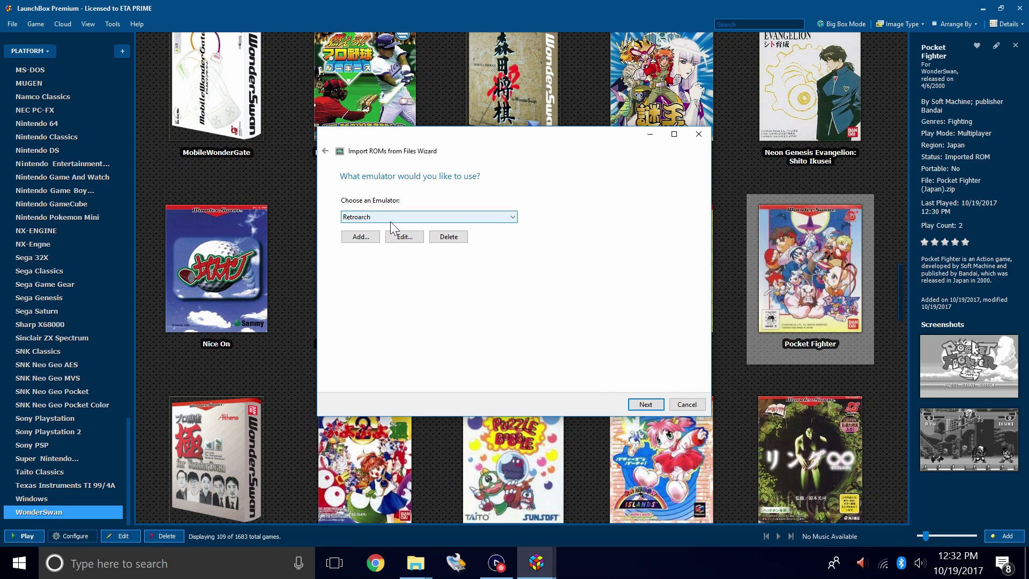
pyautogui.click(643, 405)
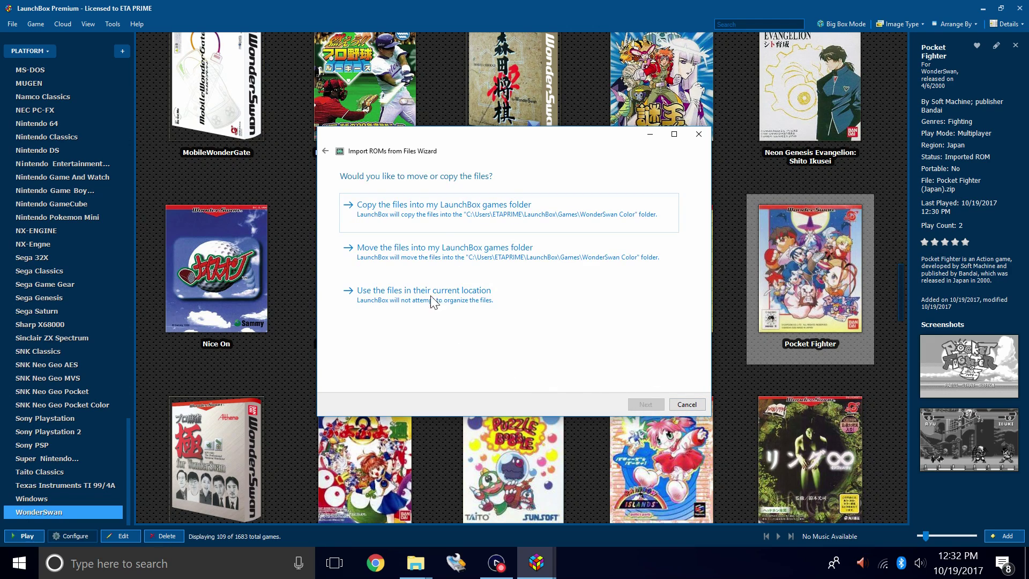
# - Use the WonderSwan Color files in their current location and accept the preset metadata, media and custom import options
pyautogui.click(400, 297)
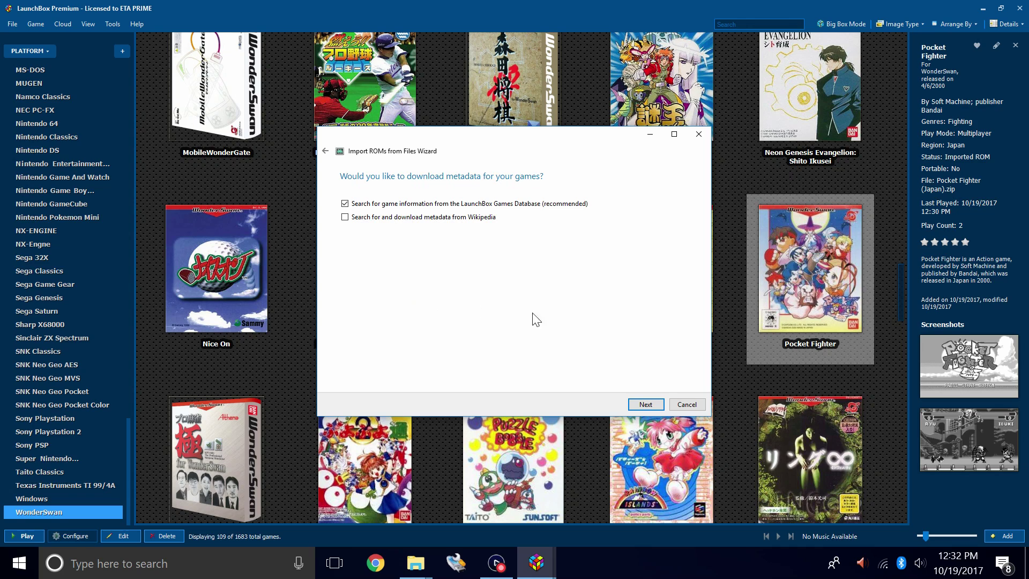
pyautogui.click(646, 404)
pyautogui.click(646, 405)
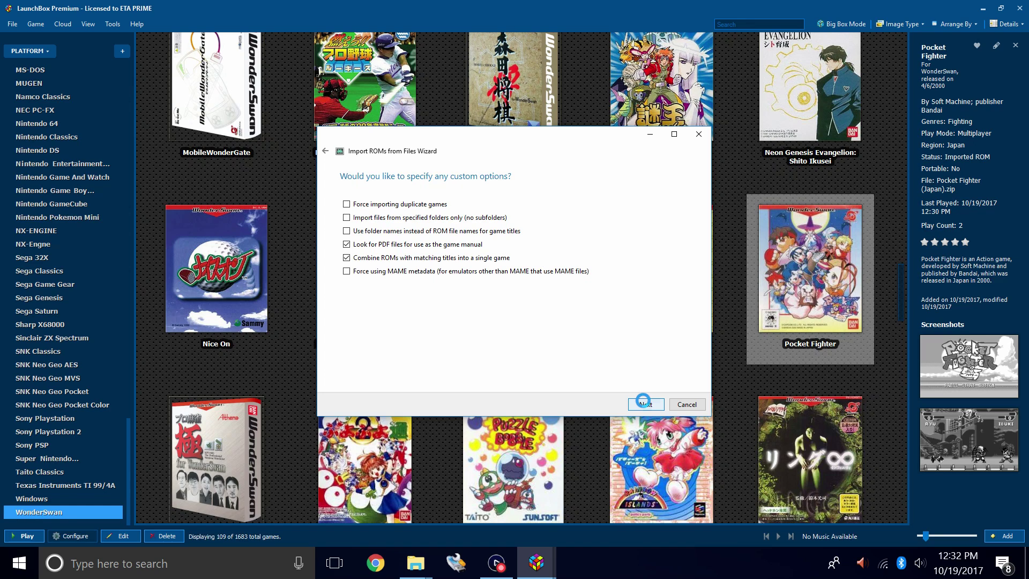
pyautogui.click(643, 402)
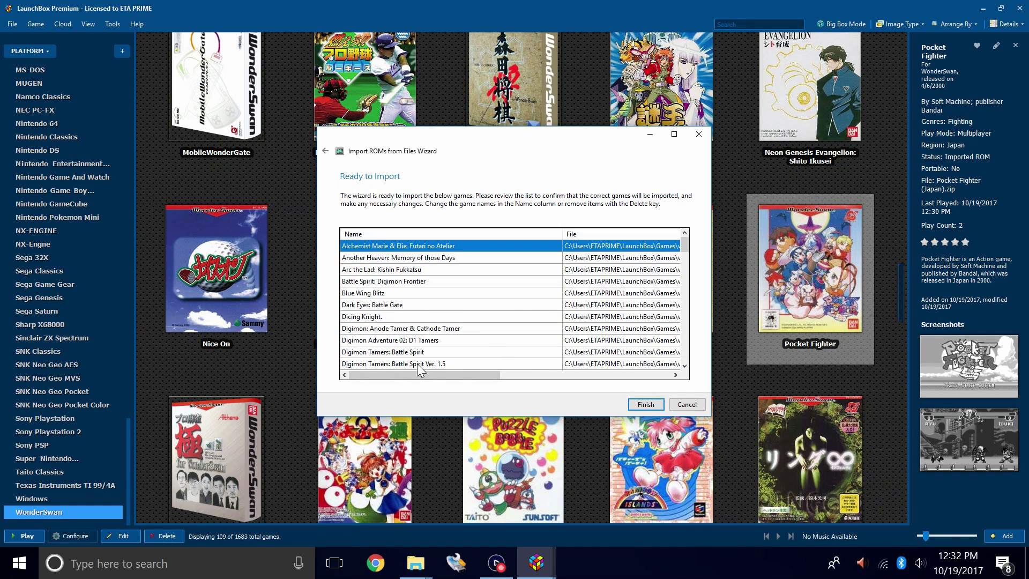
# - Review the file names and extensions of the listed games, finish the WonderSwan Color import and dismiss the completion notice
pyautogui.moveTo(418, 375); pyautogui.dragTo(610, 370)
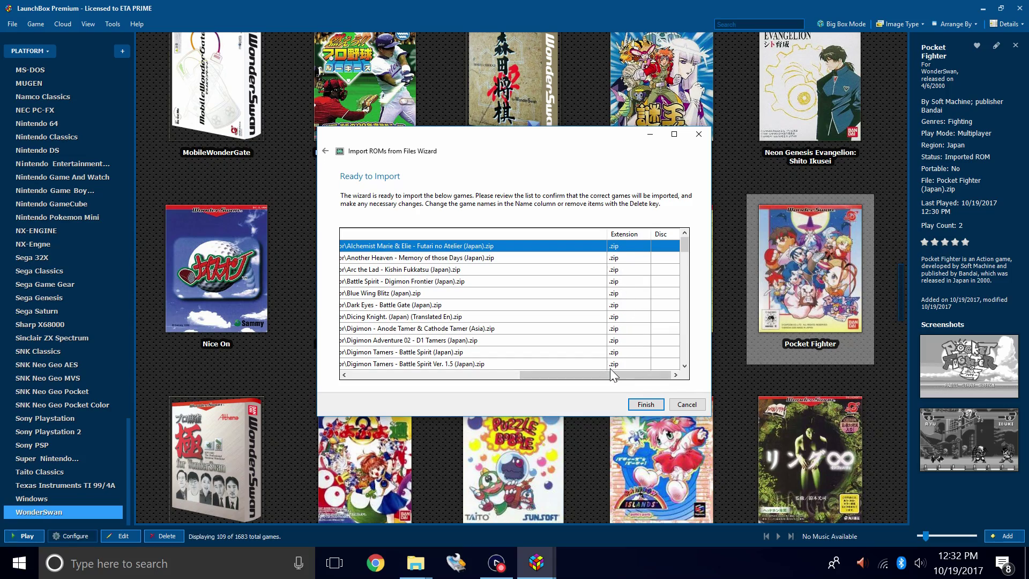
pyautogui.click(649, 404)
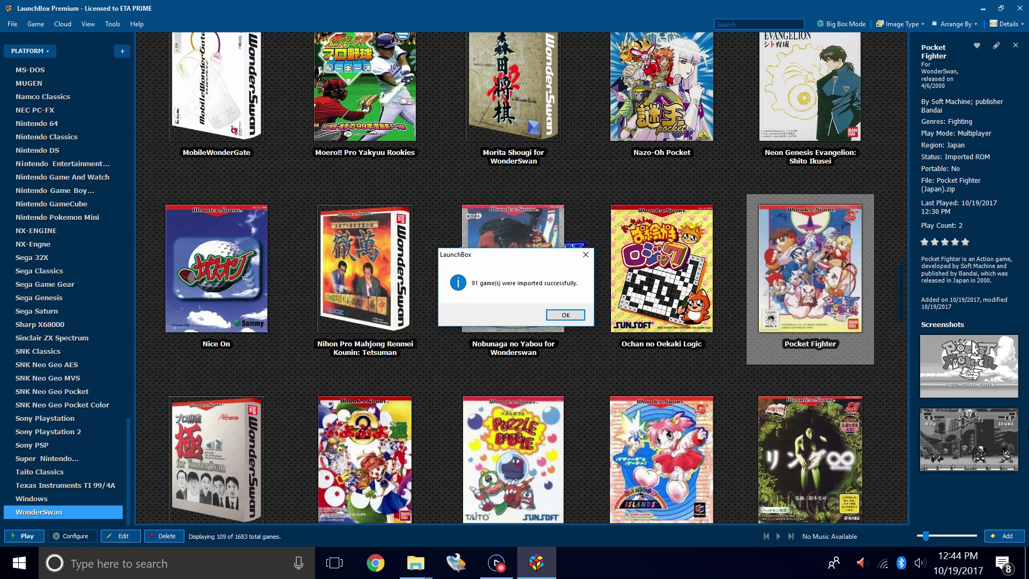
pyautogui.click(560, 314)
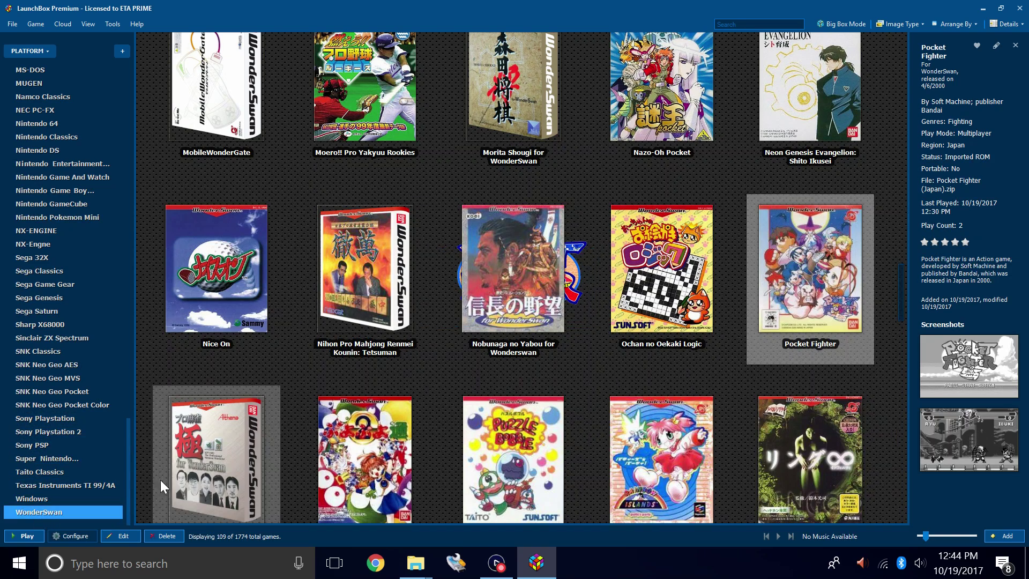
# - Browse the imported games on the WonderSwan Color platform and launch Mr. Driller
pyautogui.scroll(-1, 128, 490)
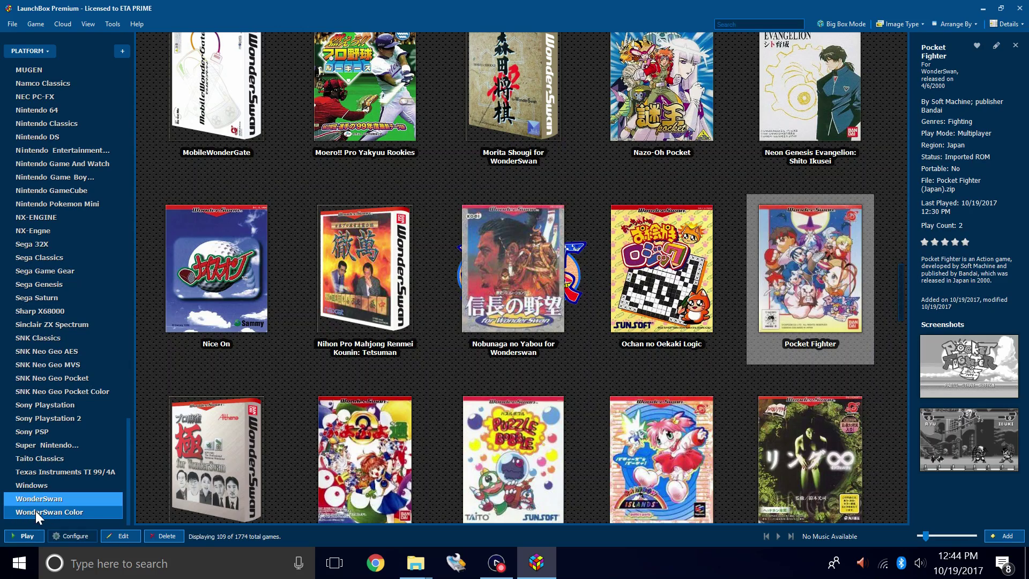
pyautogui.click(35, 512)
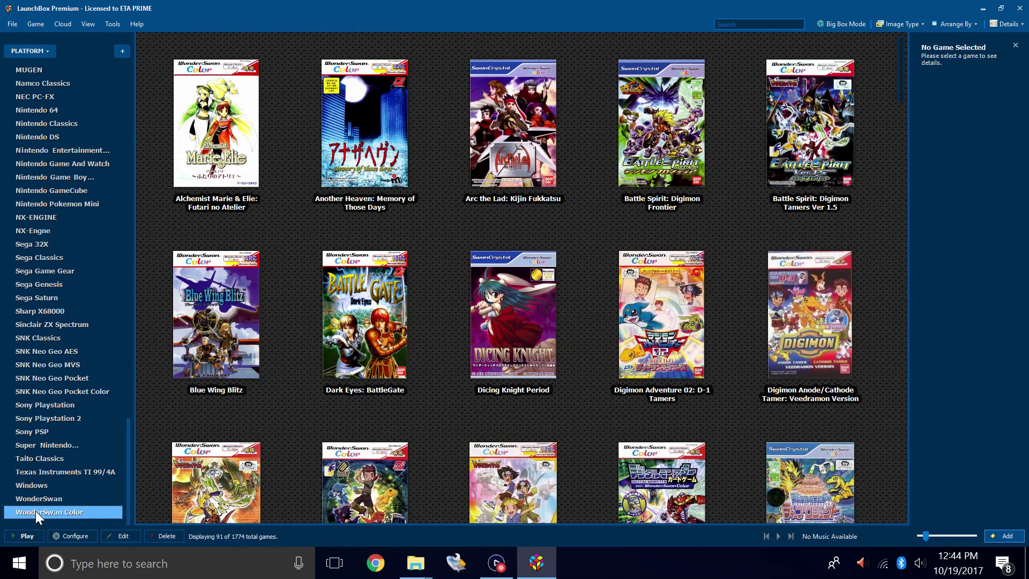
pyautogui.moveTo(899, 85); pyautogui.dragTo(863, 275)
pyautogui.scroll(-3, 864, 274)
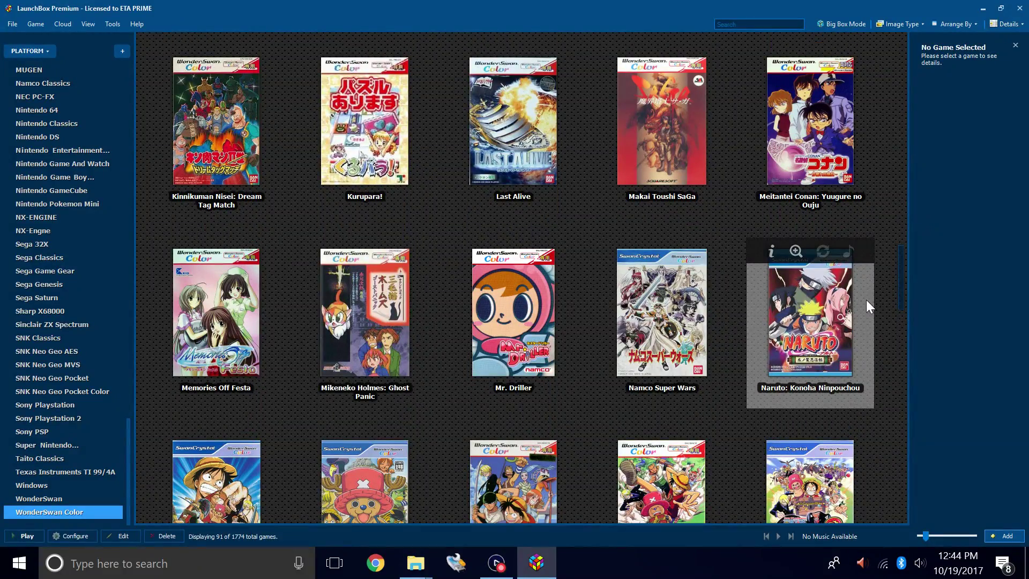
pyautogui.click(866, 301)
pyautogui.moveTo(898, 291); pyautogui.dragTo(891, 101)
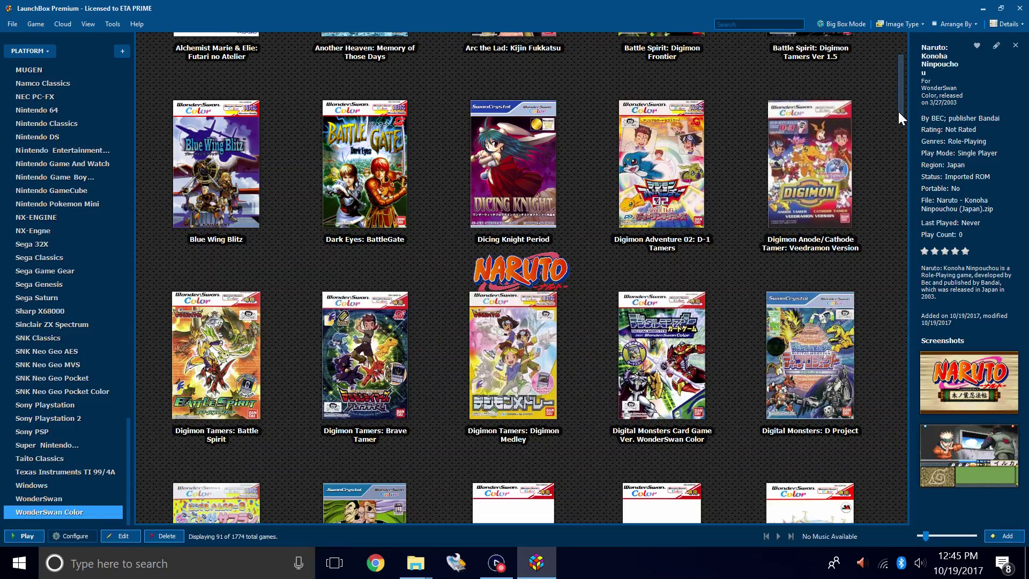
pyautogui.moveTo(898, 110); pyautogui.dragTo(933, 308)
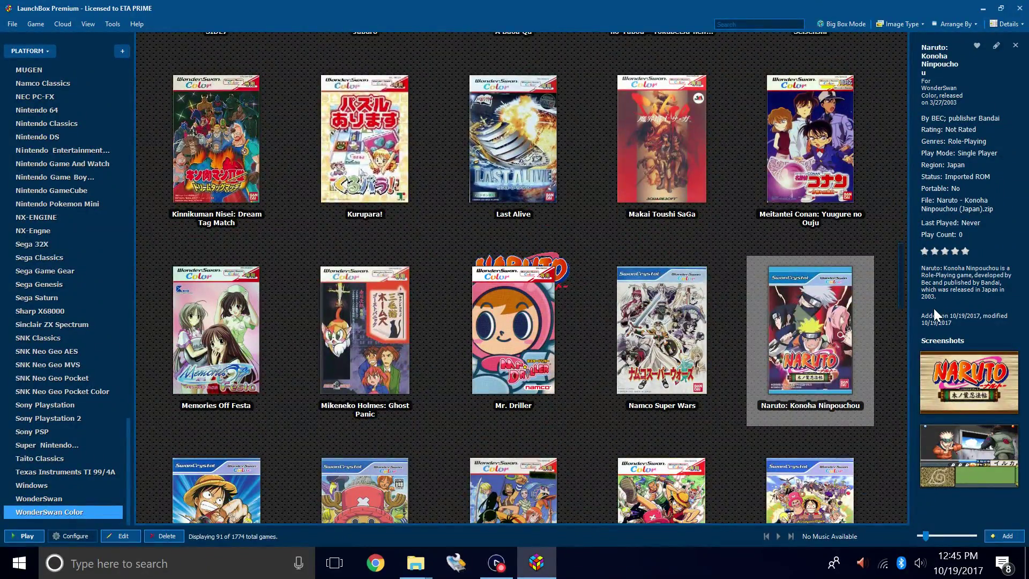
pyautogui.doubleClick(504, 362)
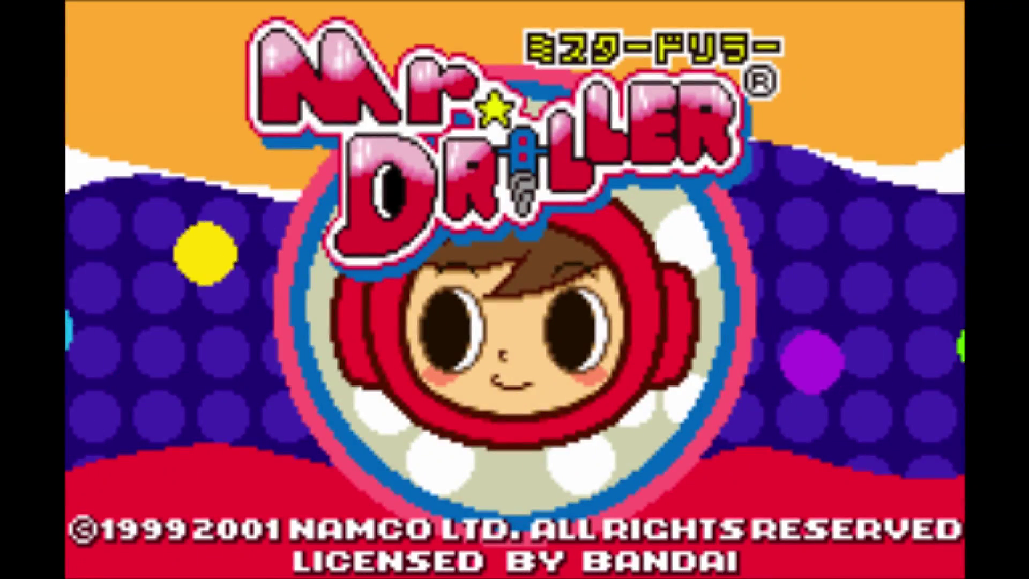
# - Start a Mr. Driller game in the 500 m trial mode
pyautogui.press('Return')
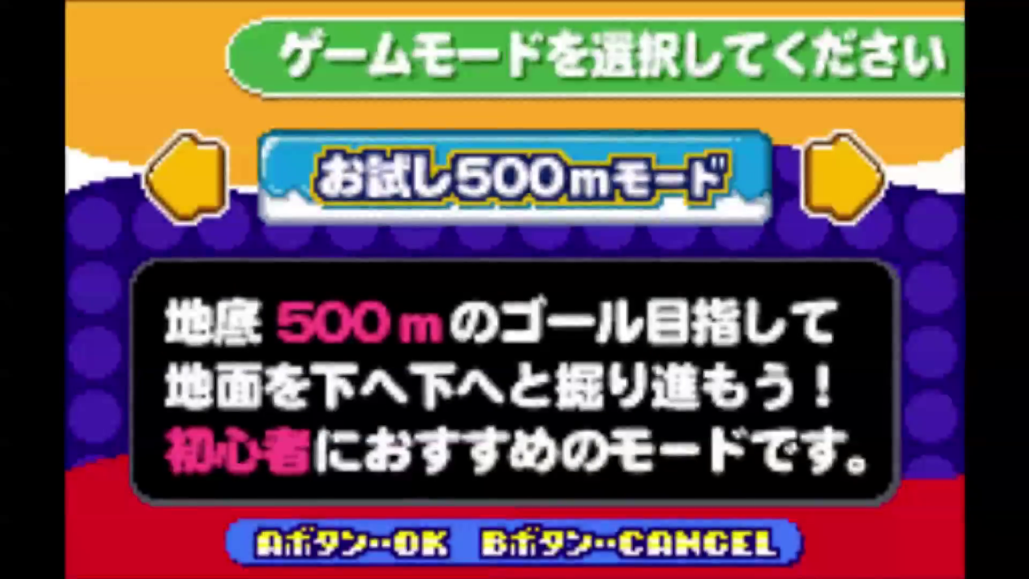
pyautogui.press('Right')
pyautogui.press('Left')
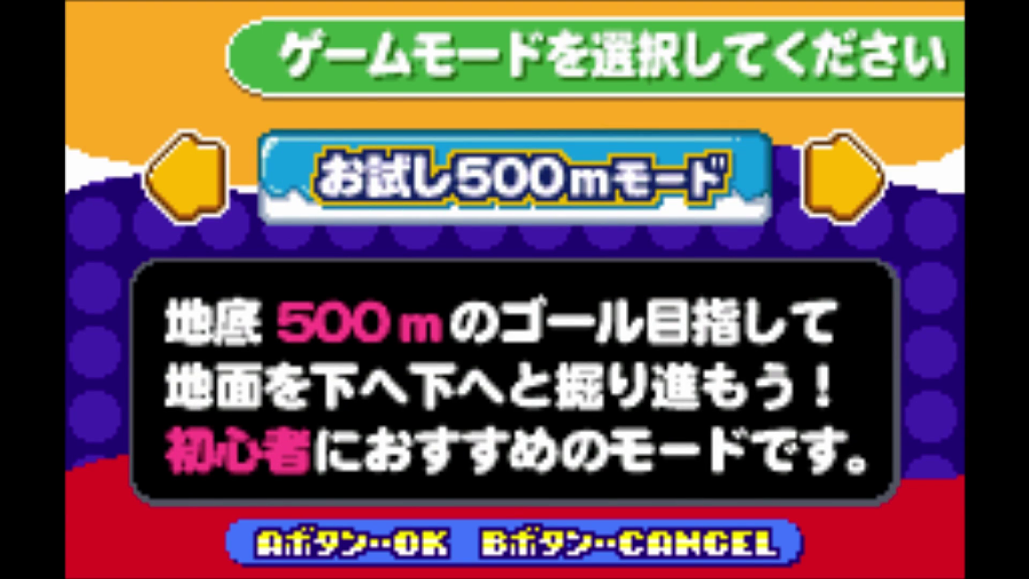
pyautogui.press('z')
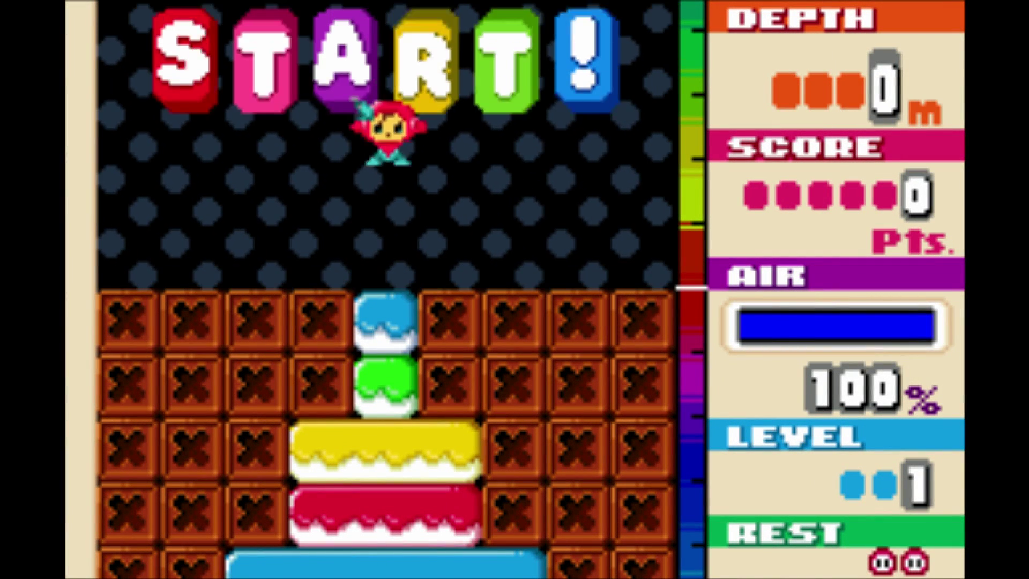
# - Test the Mr. Driller controls by drilling down through the coloured blocks to a depth of about 17 m
pyautogui.press('Right')
pyautogui.press('Left')
pyautogui.press('z')
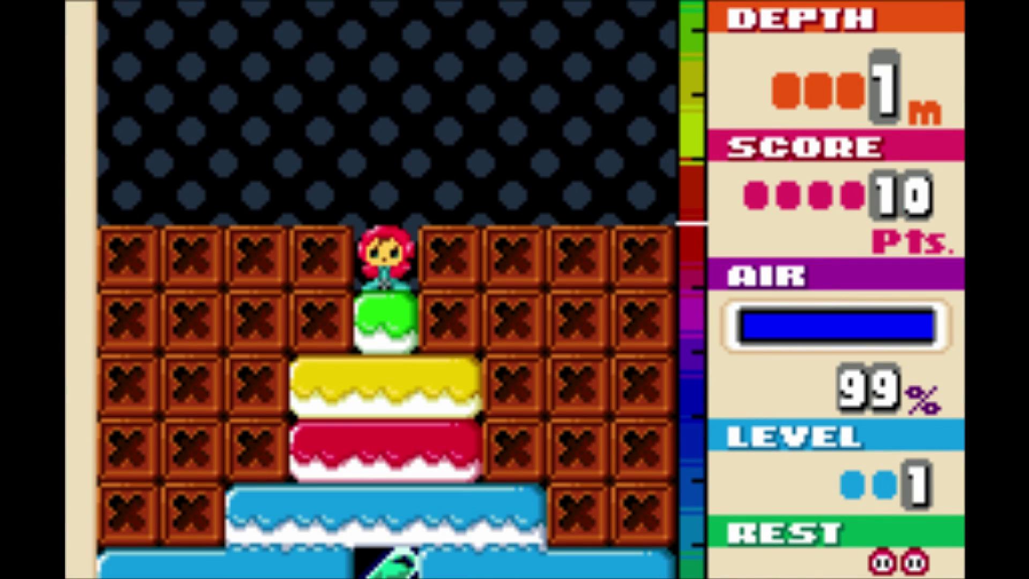
pyautogui.press('z')
pyautogui.press('z')
pyautogui.press('z')
pyautogui.press('z')
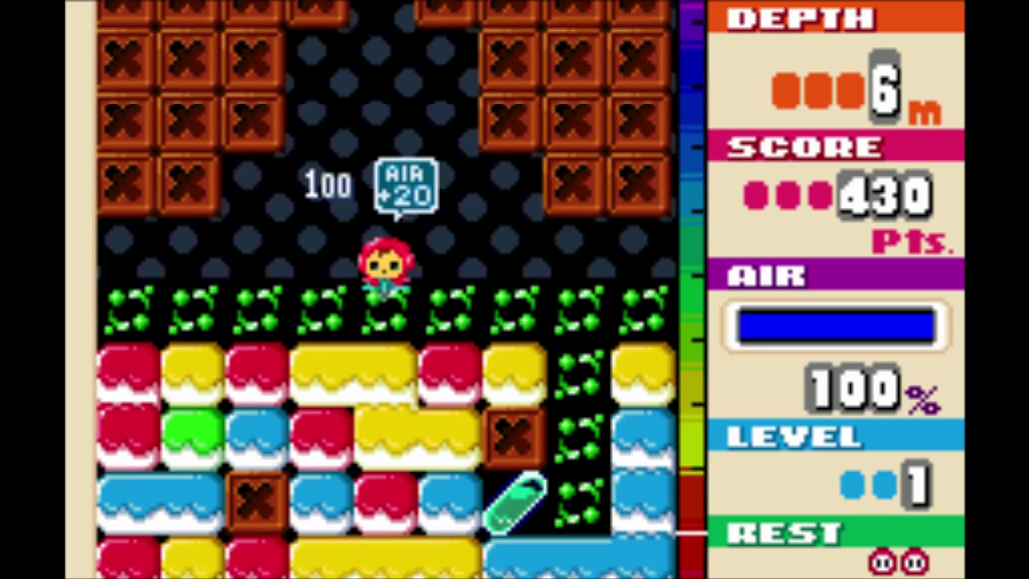
pyautogui.press('z')
pyautogui.press('z')
pyautogui.press('z')
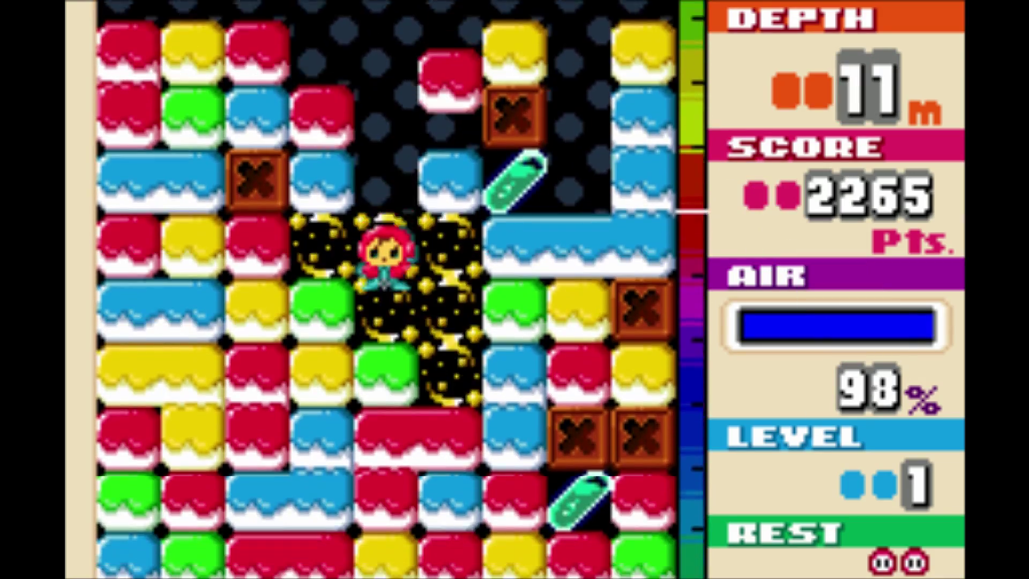
pyautogui.press('z')
pyautogui.press('z')
pyautogui.press('z')
pyautogui.press('z')
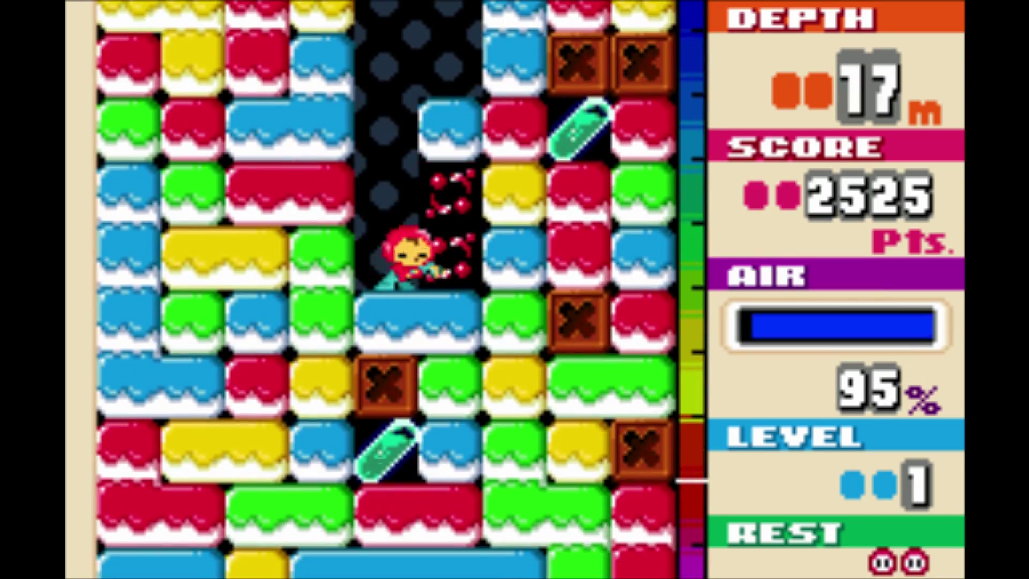
# - Drill around the brown X blocks to collect the air capsule and continue down to about 24 m
pyautogui.press('Right')
pyautogui.press('z')
pyautogui.press('Right')
pyautogui.press('z')
pyautogui.press('z')
pyautogui.press('Left')
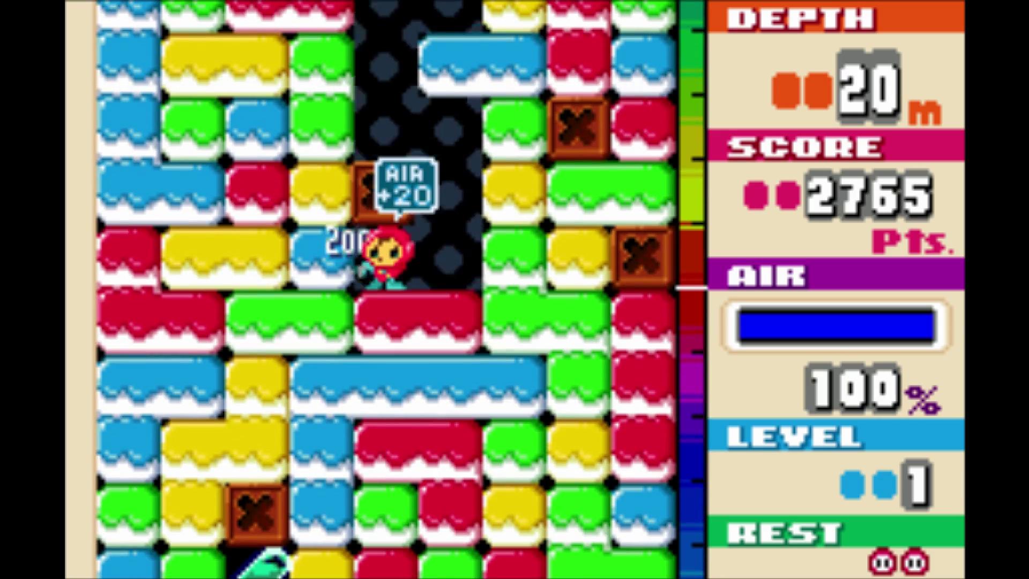
pyautogui.press('z')
pyautogui.press('z')
pyautogui.press('Left')
pyautogui.press('z')
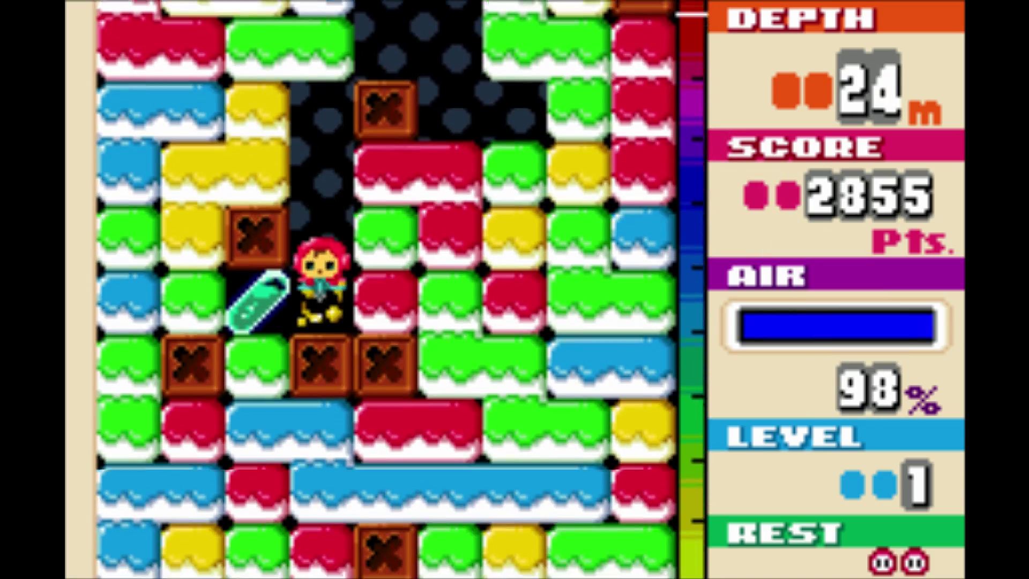